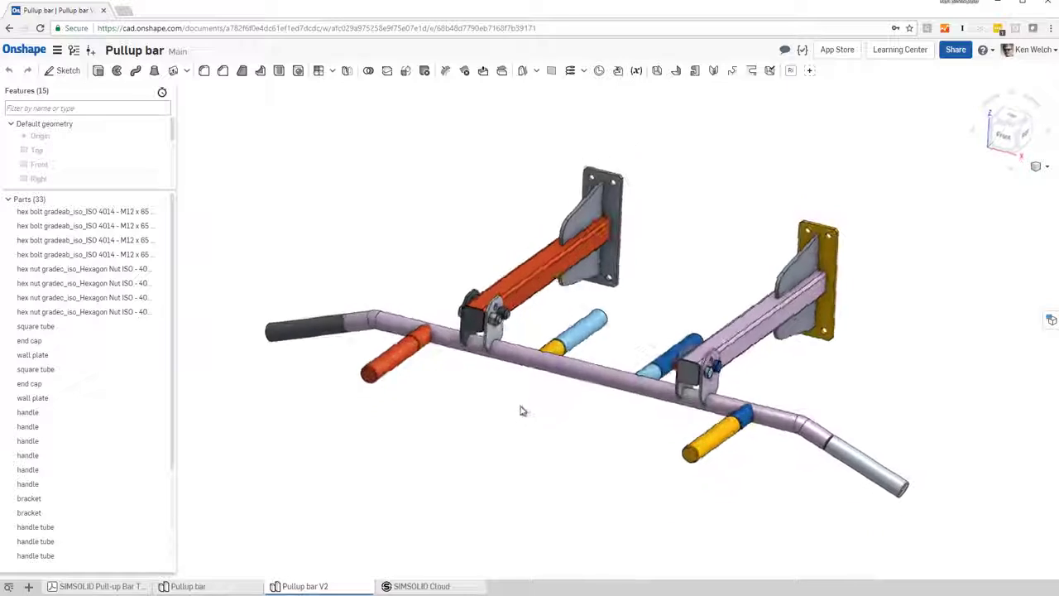
Step: Switch to the SIMSOLID Cloud project and examine where Structural 1's Immovable 1 constraint and Force/Displ. 1 load are applied
{"action": "left_click", "coordinate": [422, 586]}
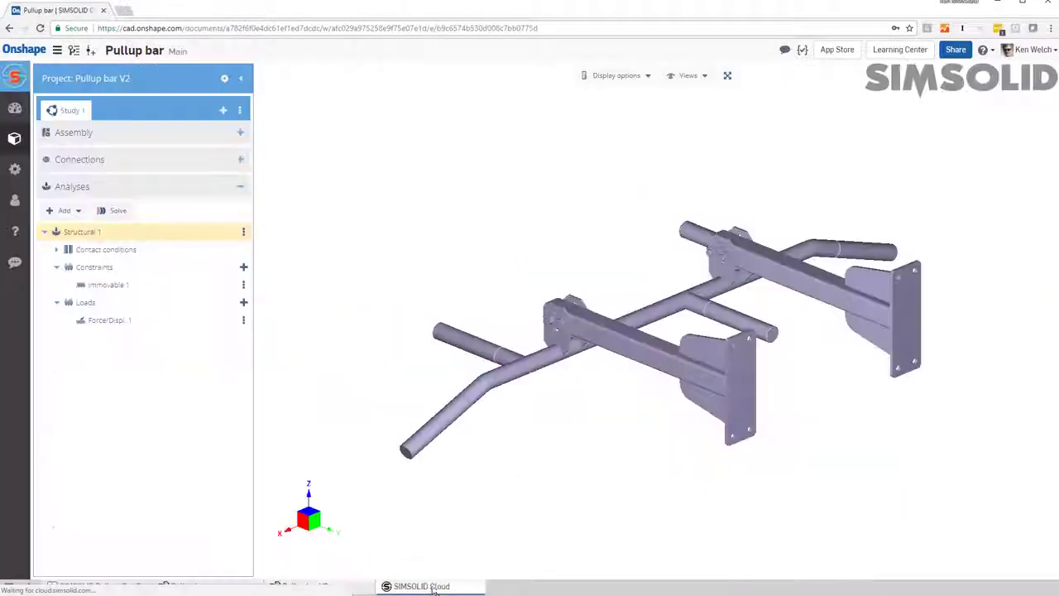
{"action": "left_click", "coordinate": [193, 284]}
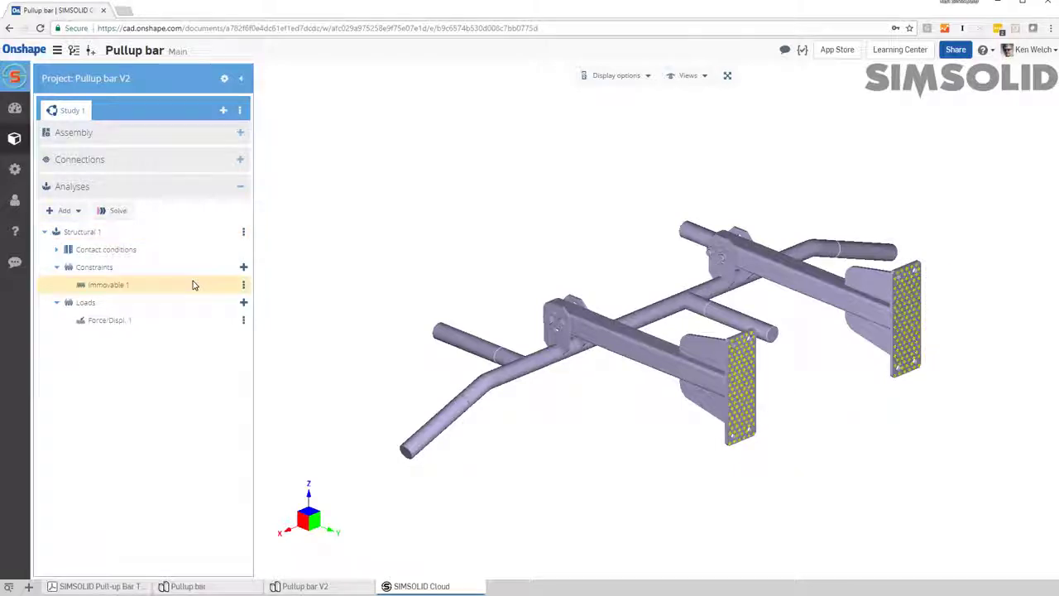
{"action": "left_click", "coordinate": [160, 320]}
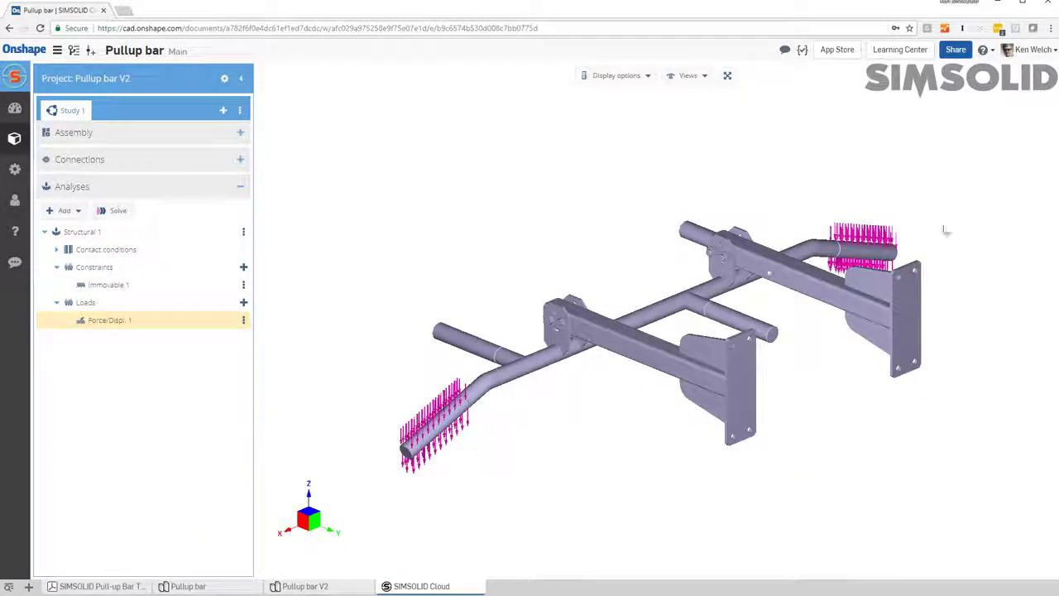
Step: Make a copy of the Structural 1 analysis
{"action": "left_click", "coordinate": [74, 236]}
{"action": "right_click", "coordinate": [74, 236]}
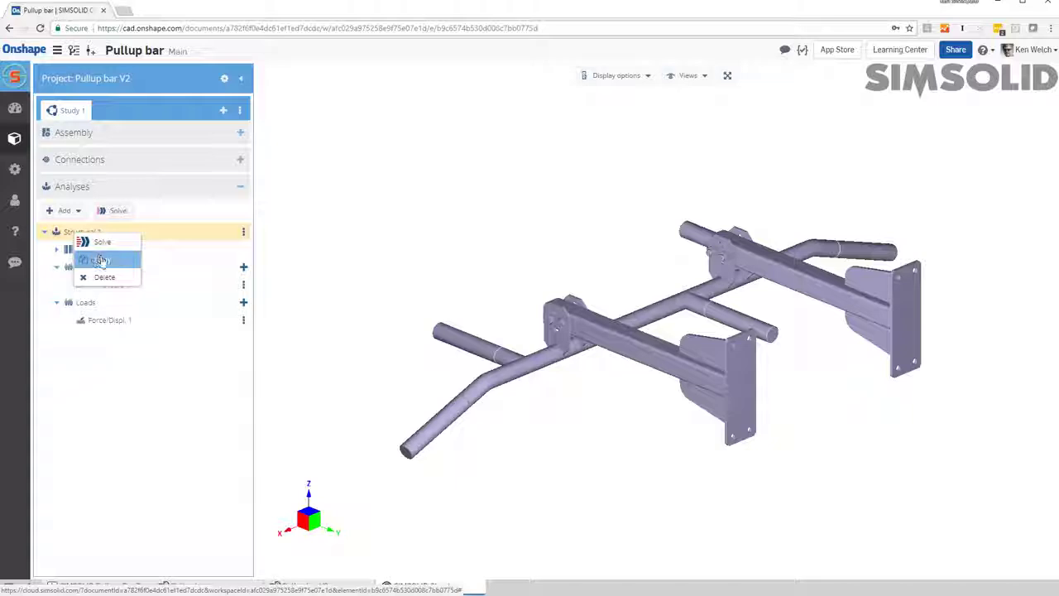
{"action": "left_click", "coordinate": [103, 262]}
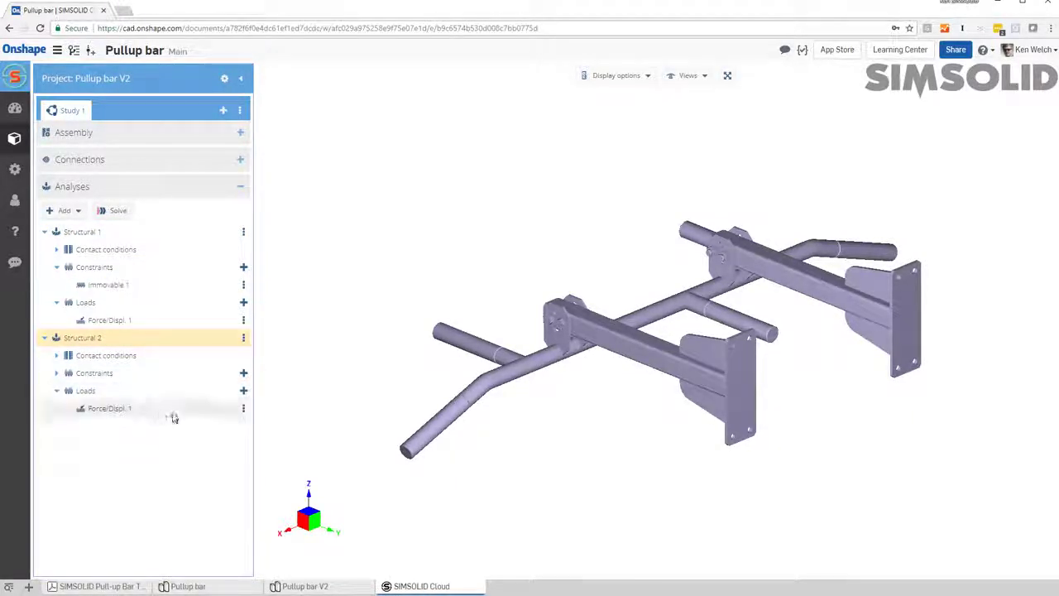
Step: Reassign Structural 2's force load from the outer end handles to the two short handles projecting away from the wall
{"action": "double_click", "coordinate": [154, 411]}
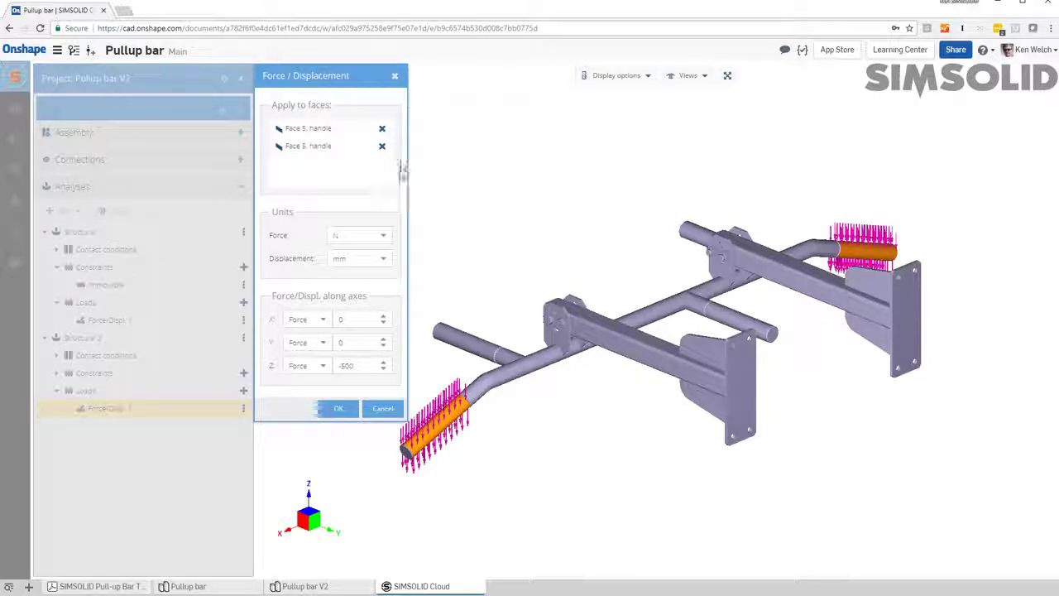
{"action": "left_click", "coordinate": [381, 146]}
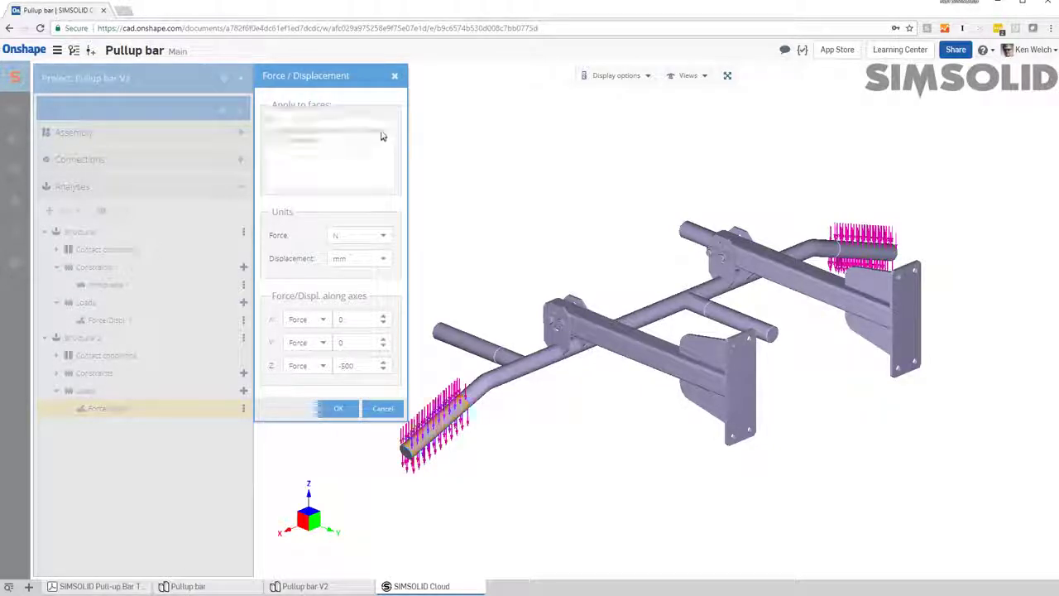
{"action": "left_click", "coordinate": [382, 130]}
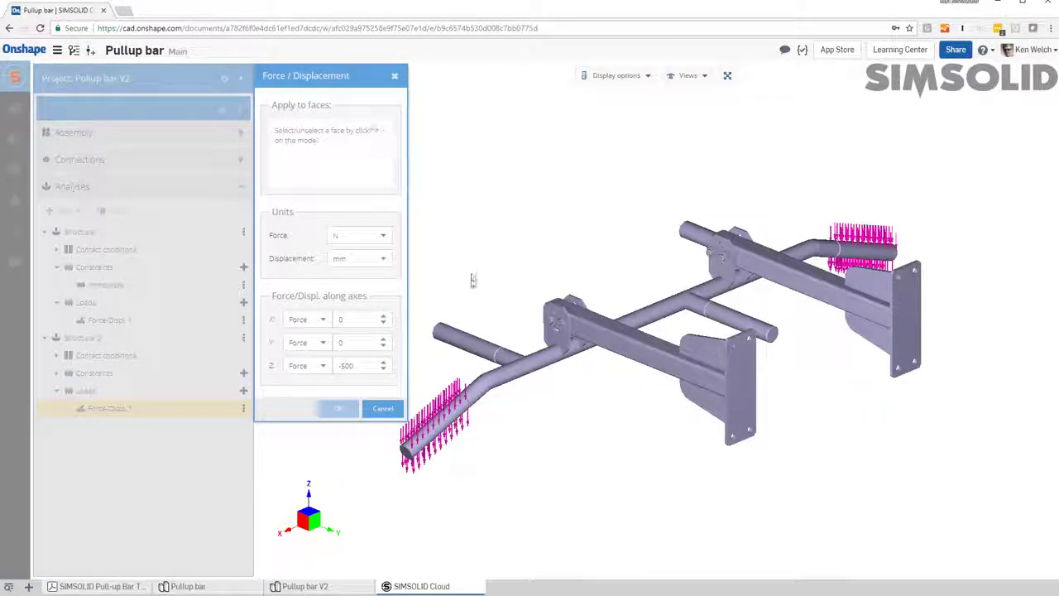
{"action": "left_click", "coordinate": [476, 344]}
{"action": "left_click_drag", "start_coordinate": [629, 295], "coordinate": [630, 303]}
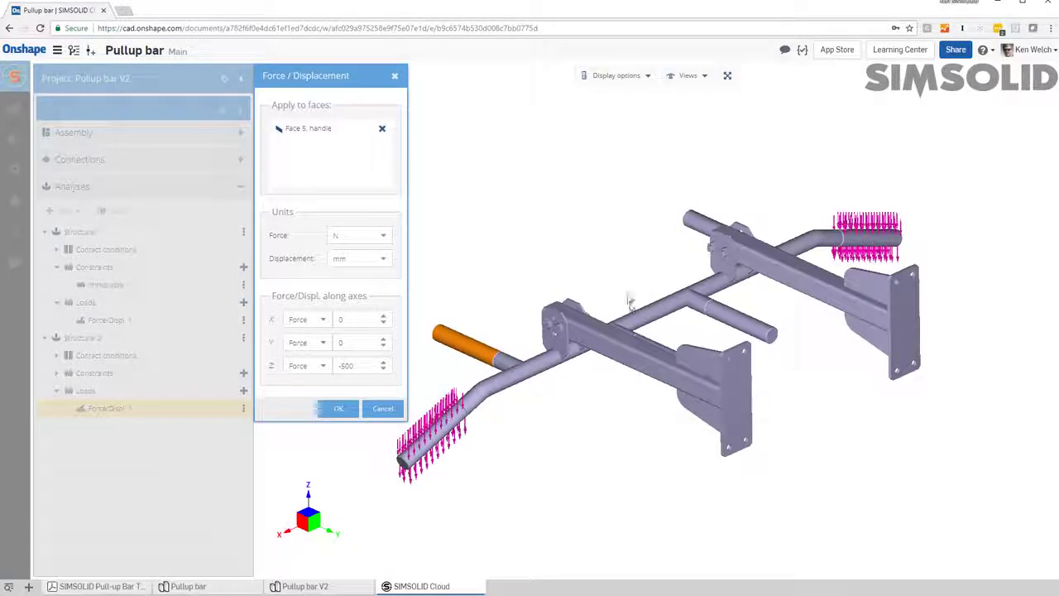
{"action": "left_click", "coordinate": [704, 225]}
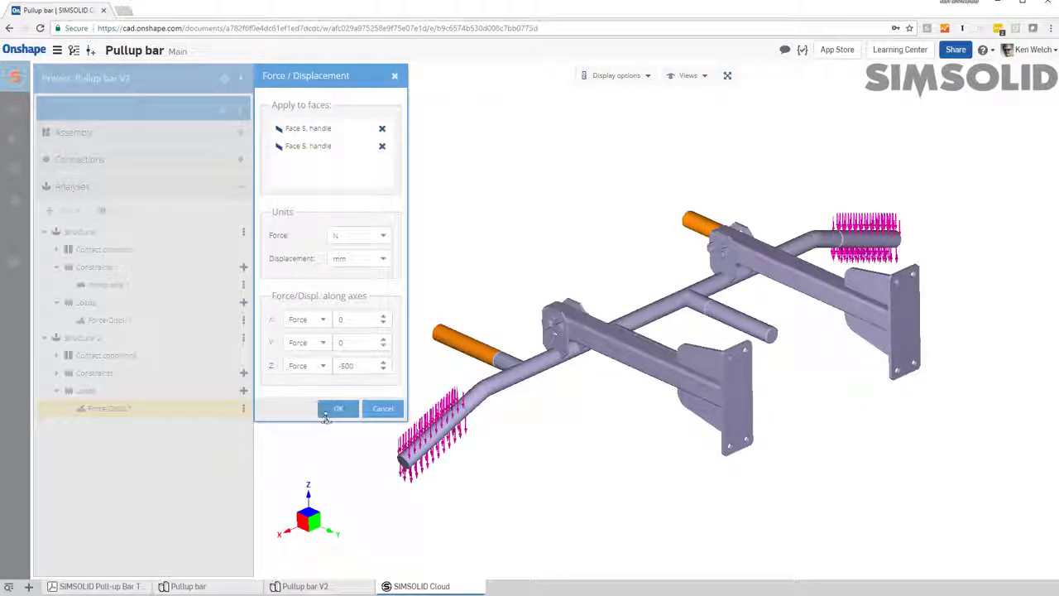
{"action": "left_click", "coordinate": [337, 408]}
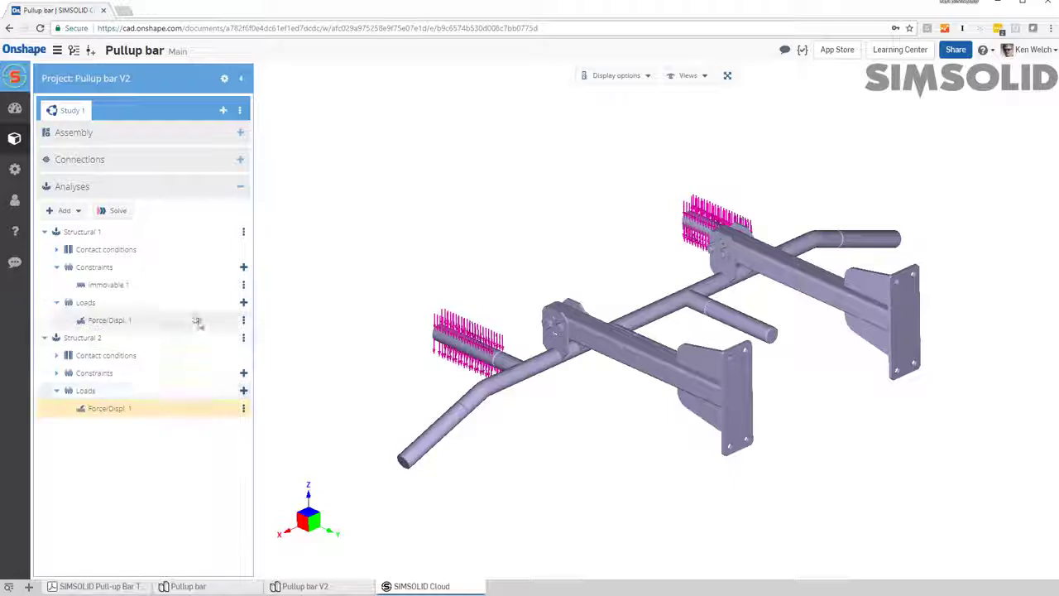
Step: Make a copy of the Structural 2 analysis
{"action": "left_click", "coordinate": [83, 339]}
{"action": "right_click", "coordinate": [83, 341]}
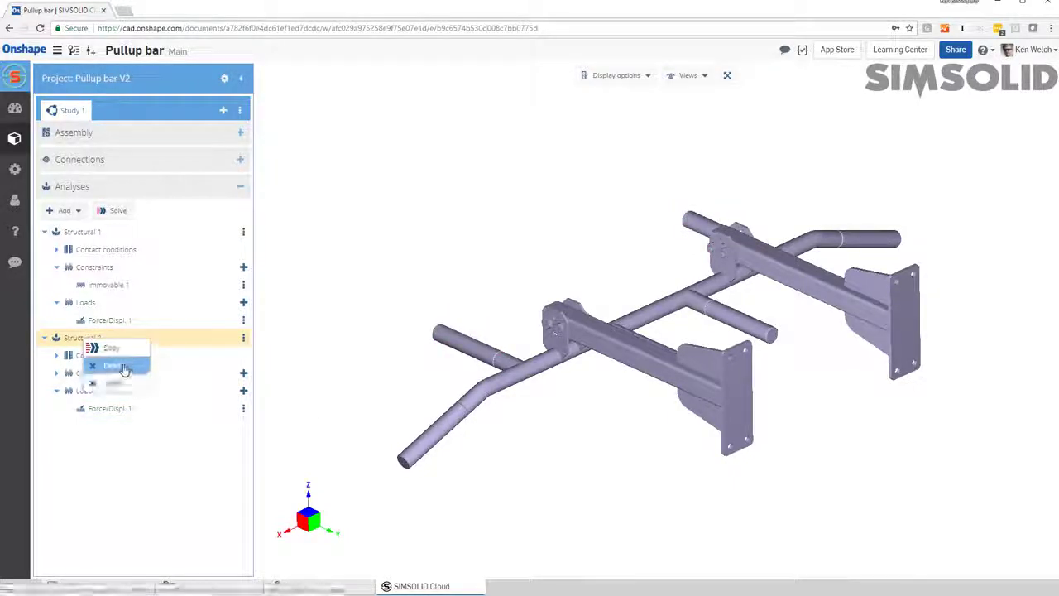
{"action": "left_click", "coordinate": [112, 365]}
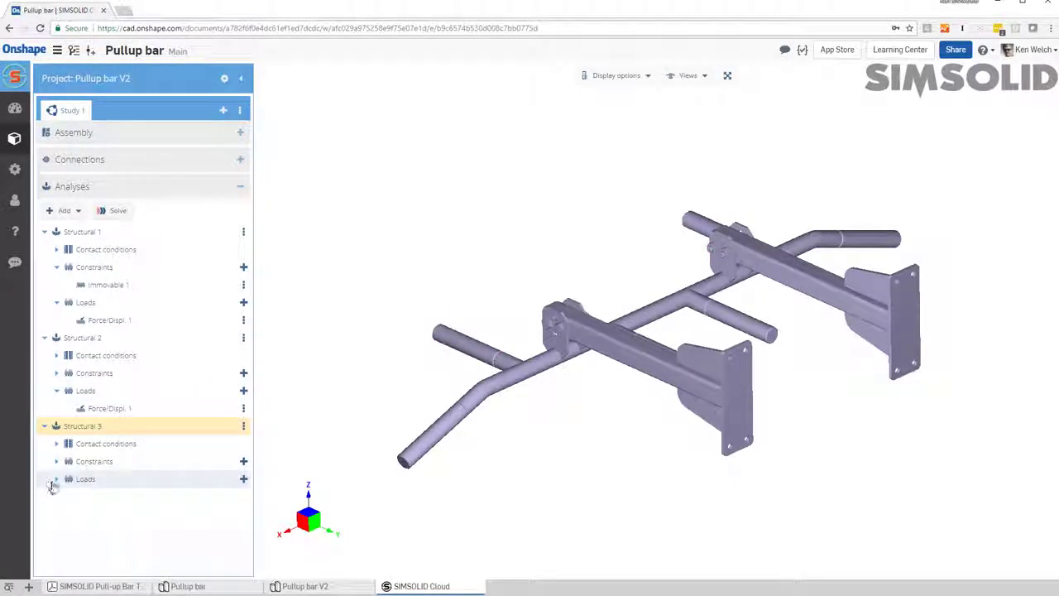
Step: Reassign Structural 3's force load to the two inner handles projecting toward the wall plates, removing the previous faces
{"action": "left_click", "coordinate": [56, 479]}
{"action": "double_click", "coordinate": [175, 500]}
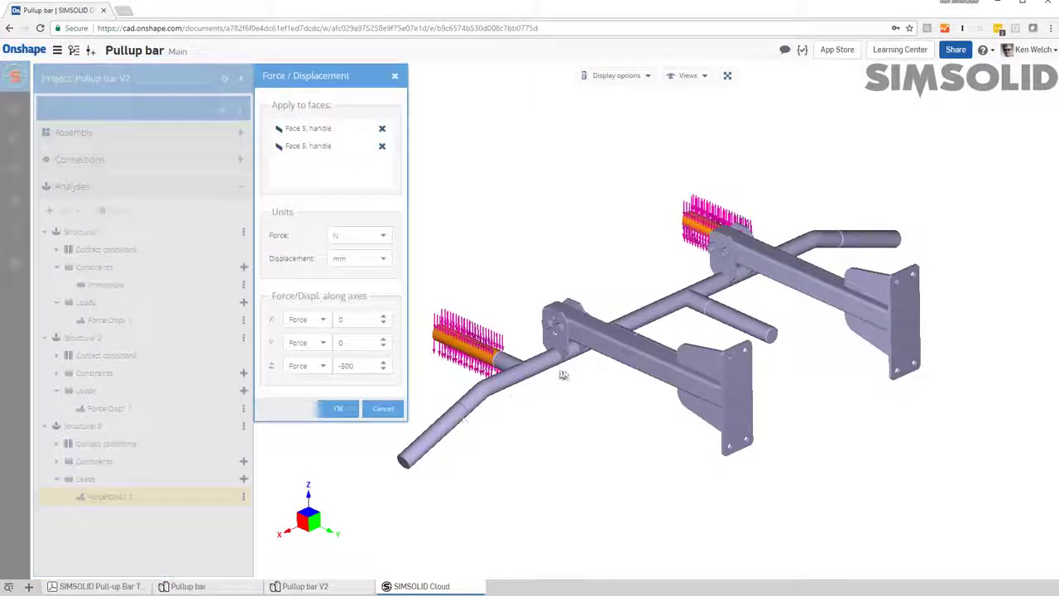
{"action": "left_click", "coordinate": [382, 128]}
{"action": "left_click", "coordinate": [382, 129]}
{"action": "left_click_drag", "start_coordinate": [638, 525], "coordinate": [654, 378]}
{"action": "left_click", "coordinate": [655, 376]}
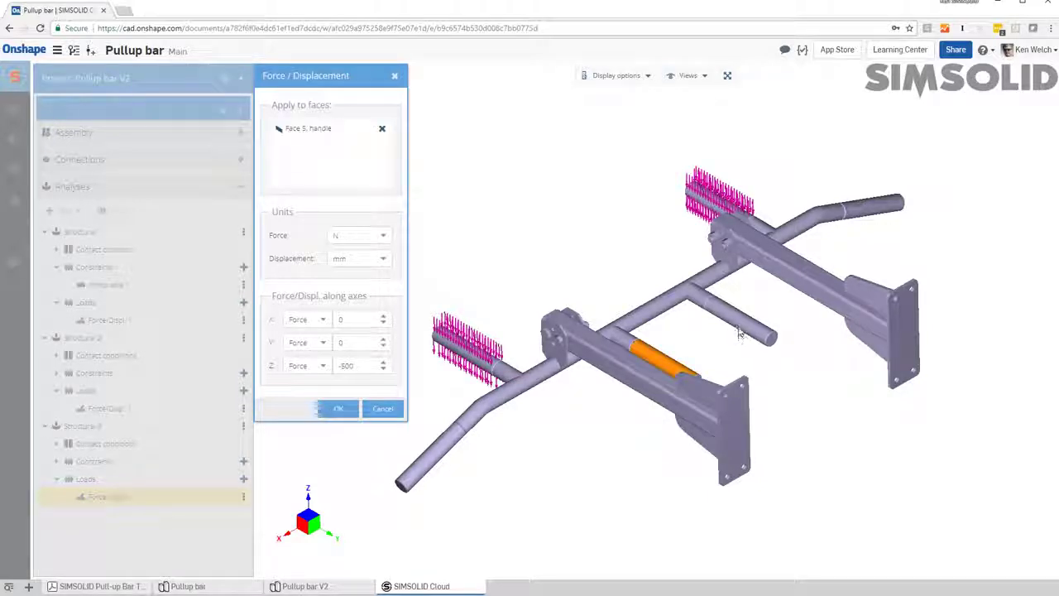
{"action": "left_click", "coordinate": [742, 329]}
{"action": "left_click", "coordinate": [338, 408]}
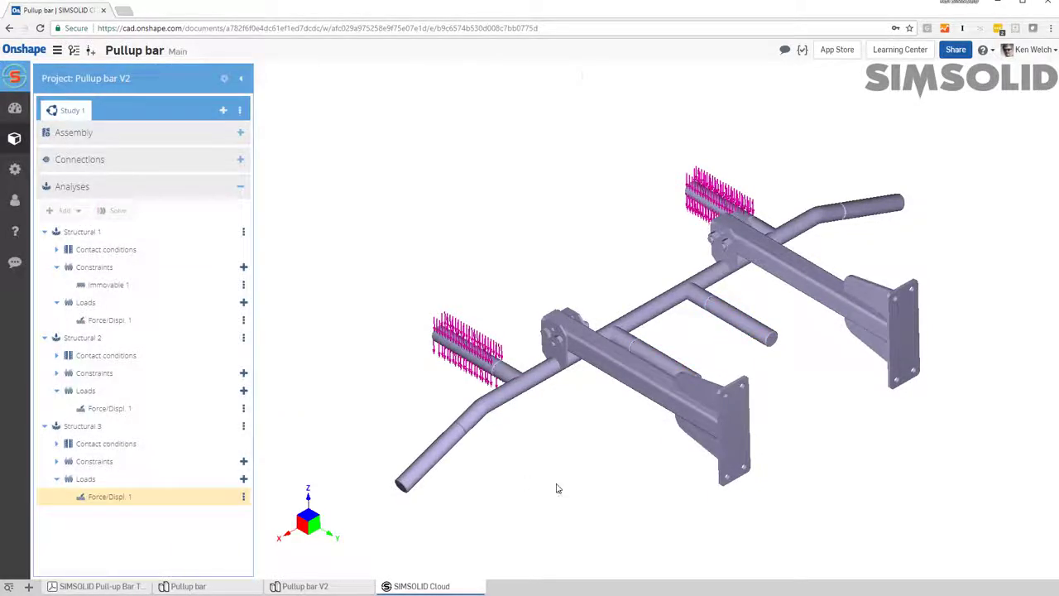
Step: Solve all three structural analyses of Study 1 together
{"action": "left_click_drag", "start_coordinate": [562, 487], "coordinate": [674, 421]}
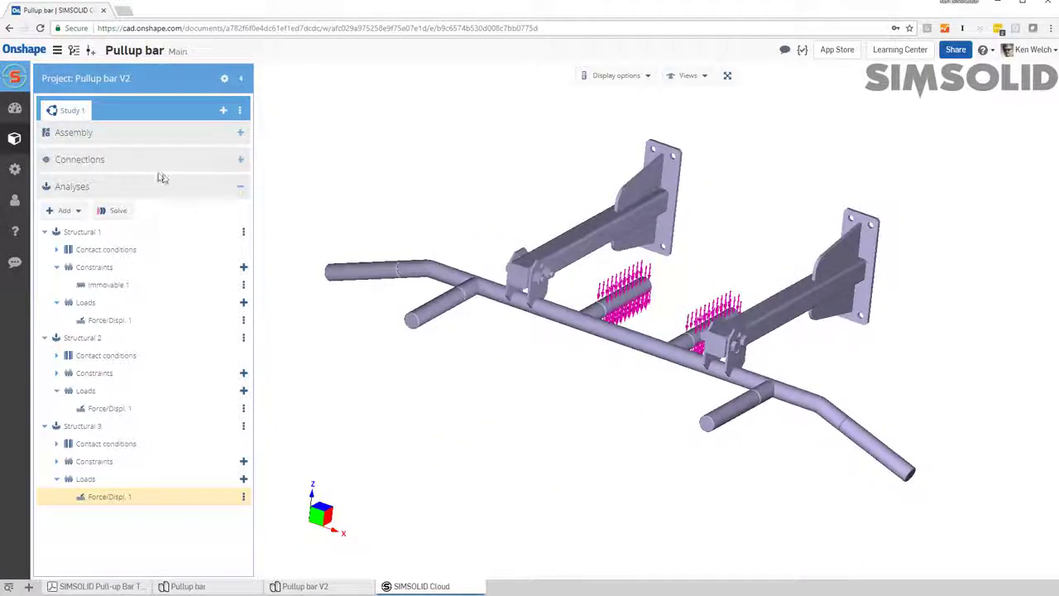
{"action": "left_click", "coordinate": [114, 211]}
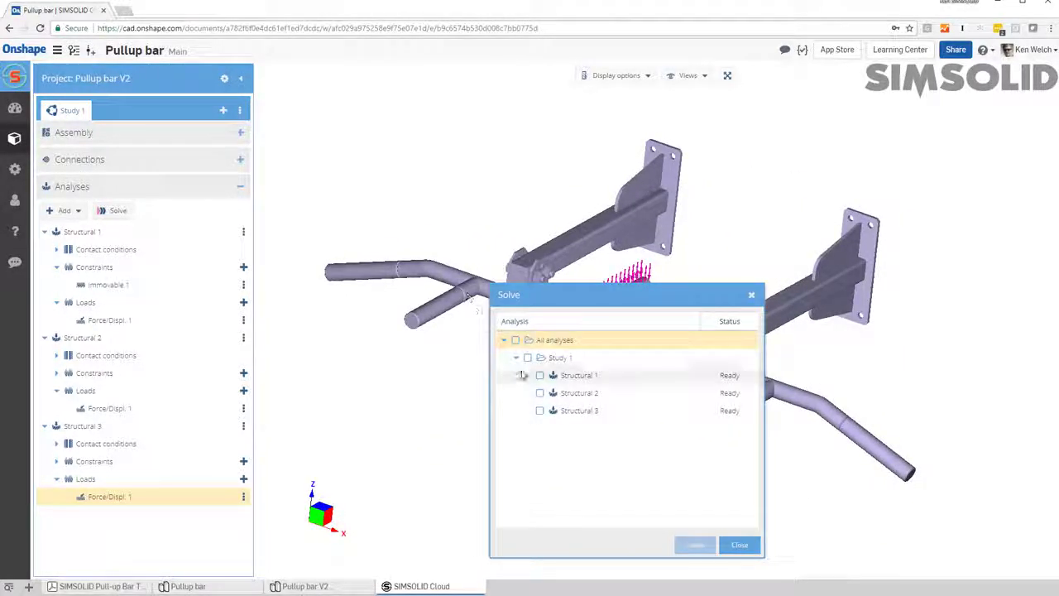
{"action": "left_click", "coordinate": [517, 341]}
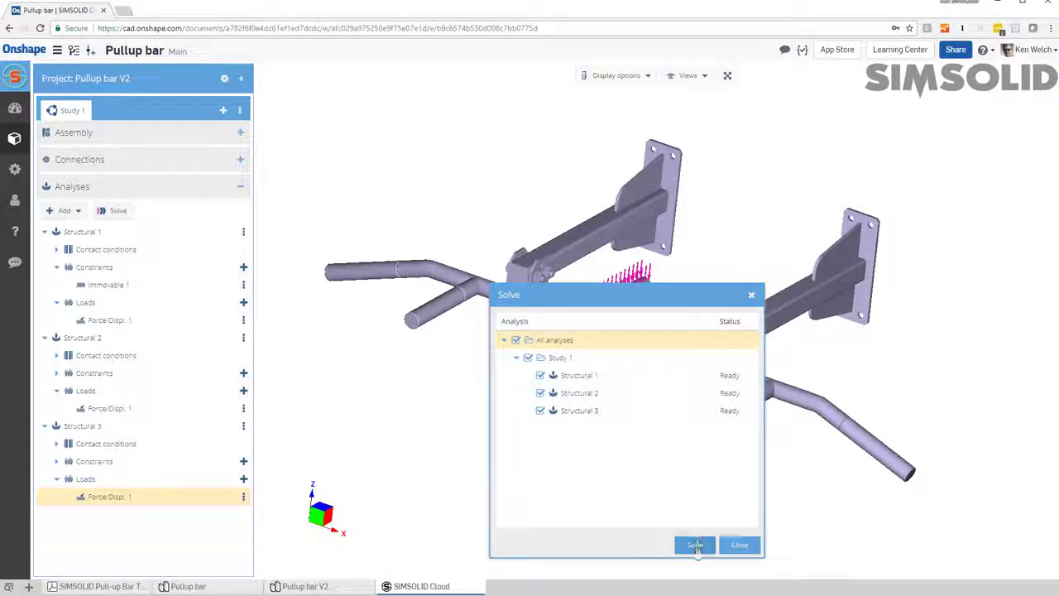
{"action": "left_click", "coordinate": [695, 547]}
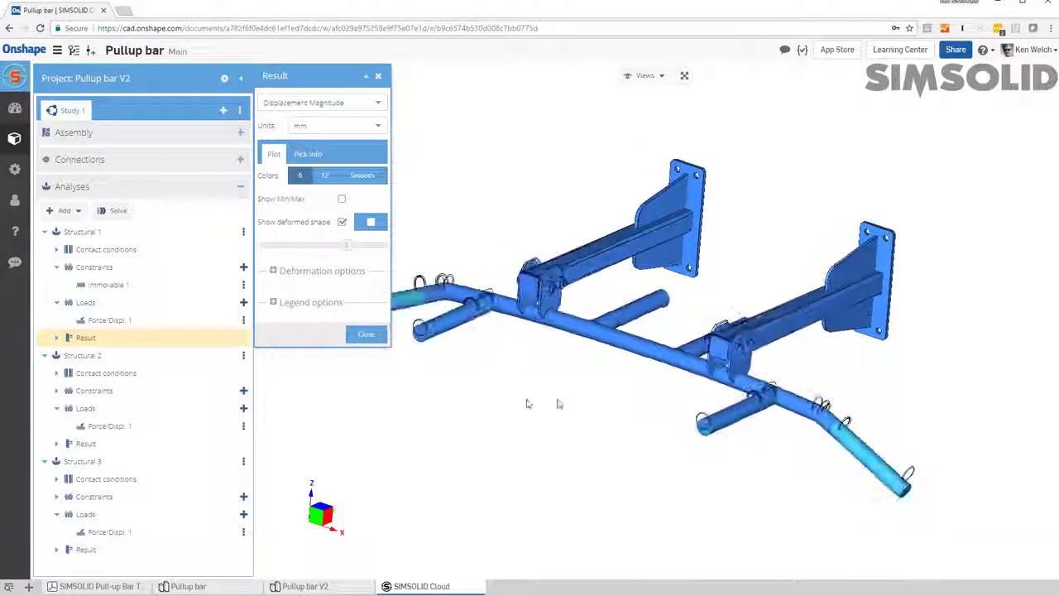
Step: Examine the displacement results of Structural 2 and 3, and compare the Von Mises Stress results of all three analyses
{"action": "left_click", "coordinate": [97, 443]}
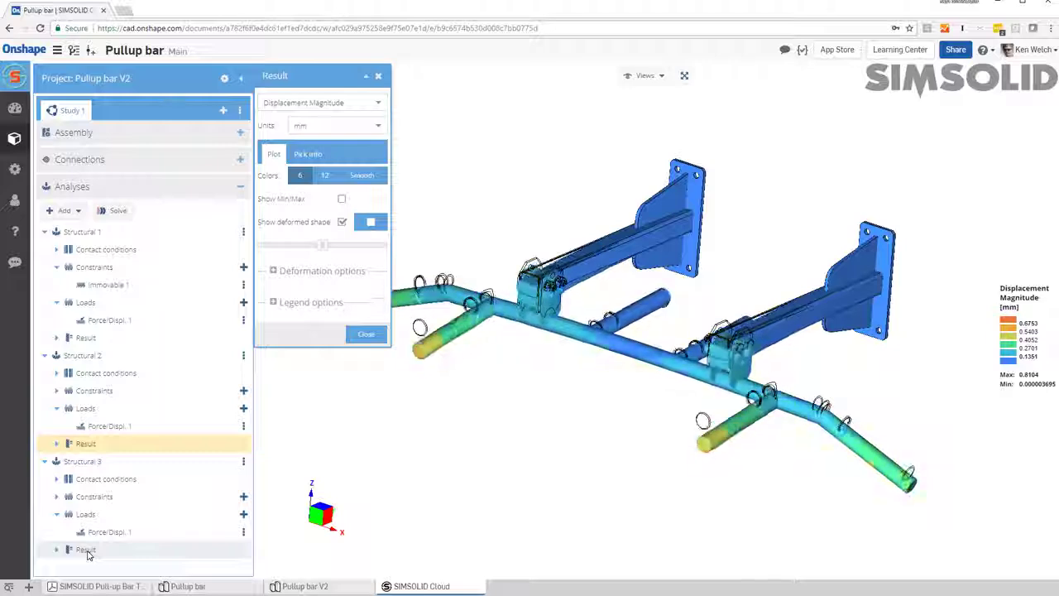
{"action": "left_click", "coordinate": [89, 551]}
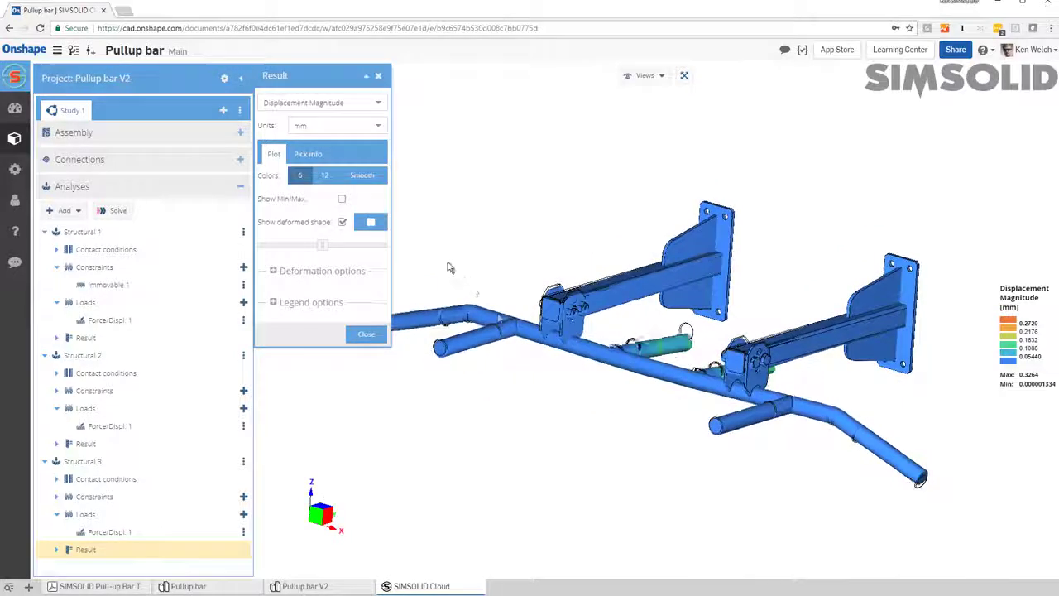
{"action": "left_click", "coordinate": [377, 105]}
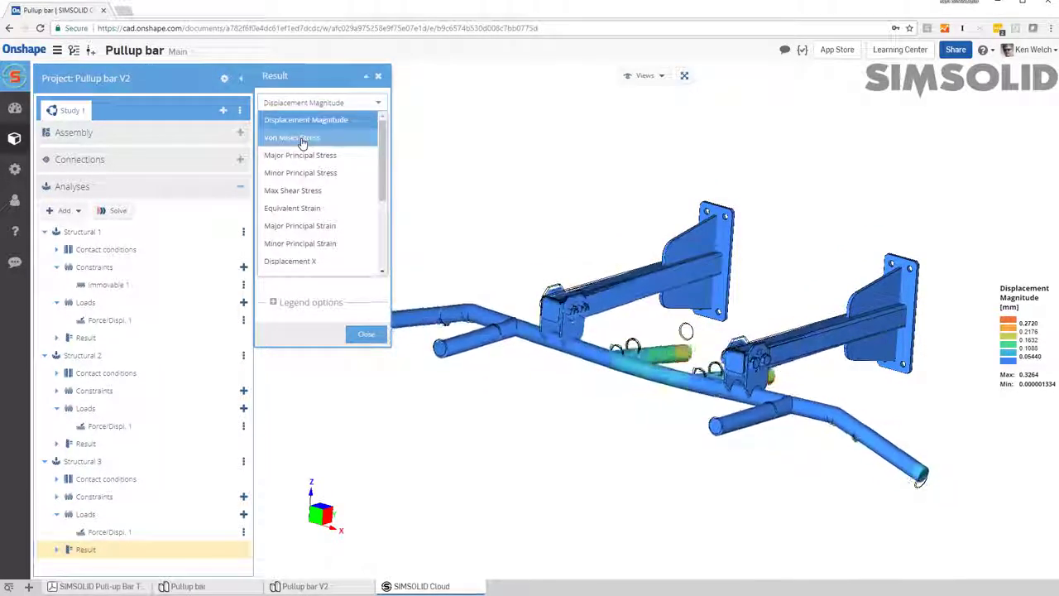
{"action": "left_click", "coordinate": [298, 138]}
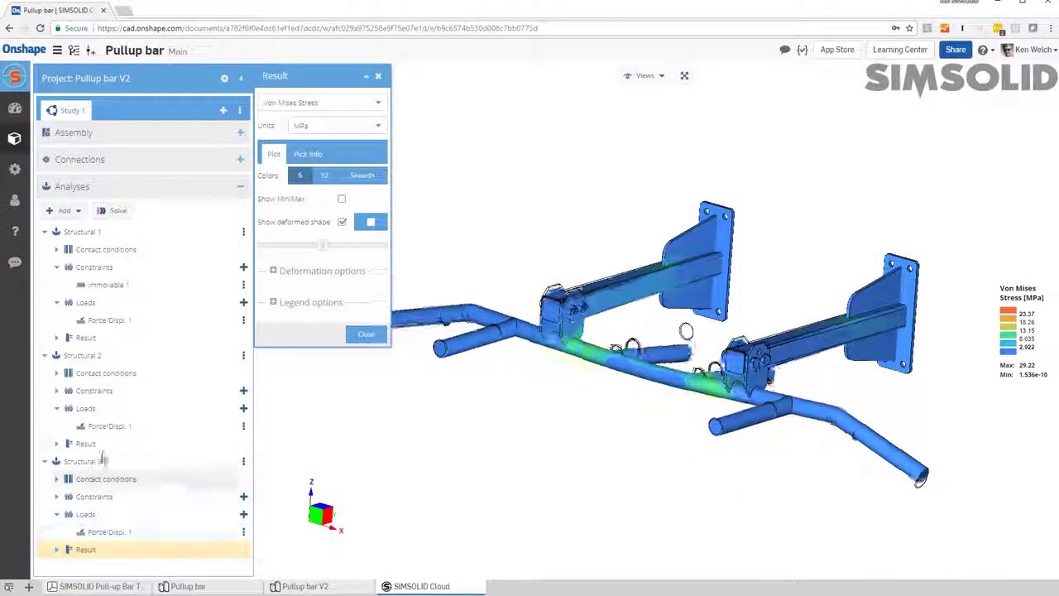
{"action": "left_click", "coordinate": [91, 444]}
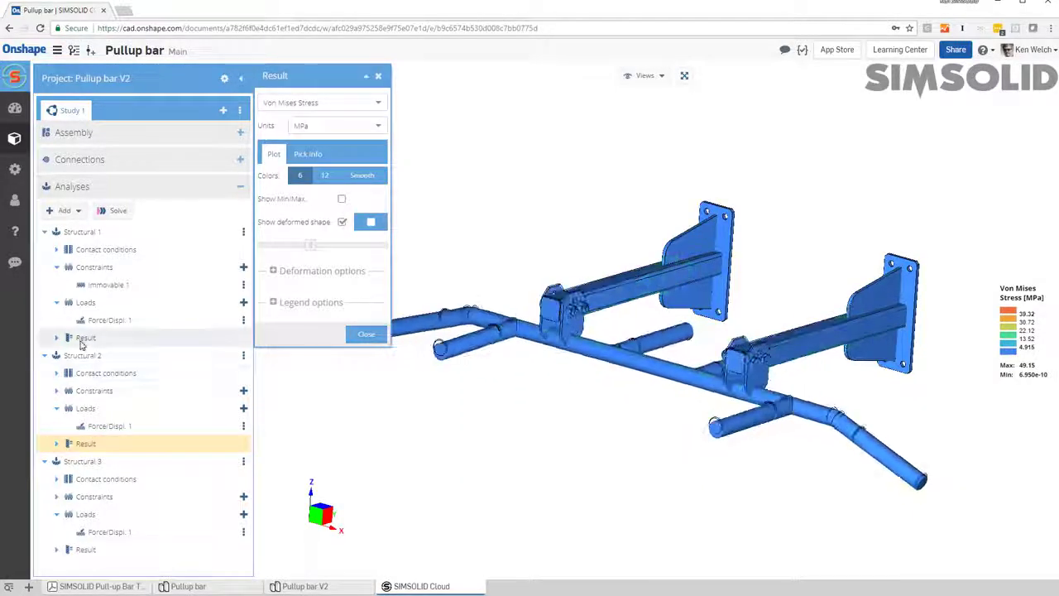
{"action": "left_click", "coordinate": [84, 340]}
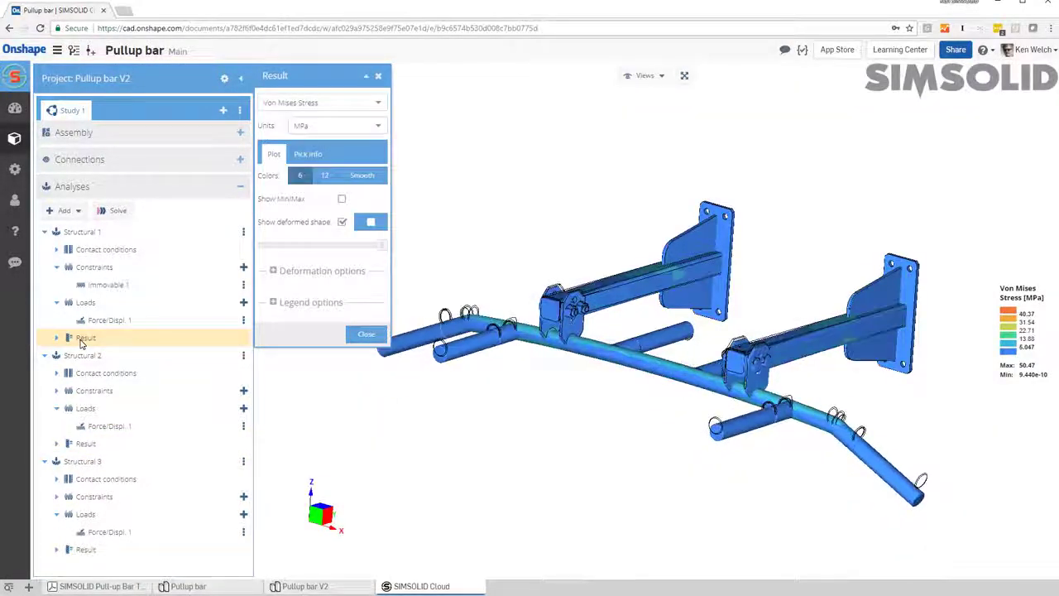
Step: Stop the deformation animation and turn off the deformed shape in the Structural 1 stress plot
{"action": "left_click", "coordinate": [377, 229]}
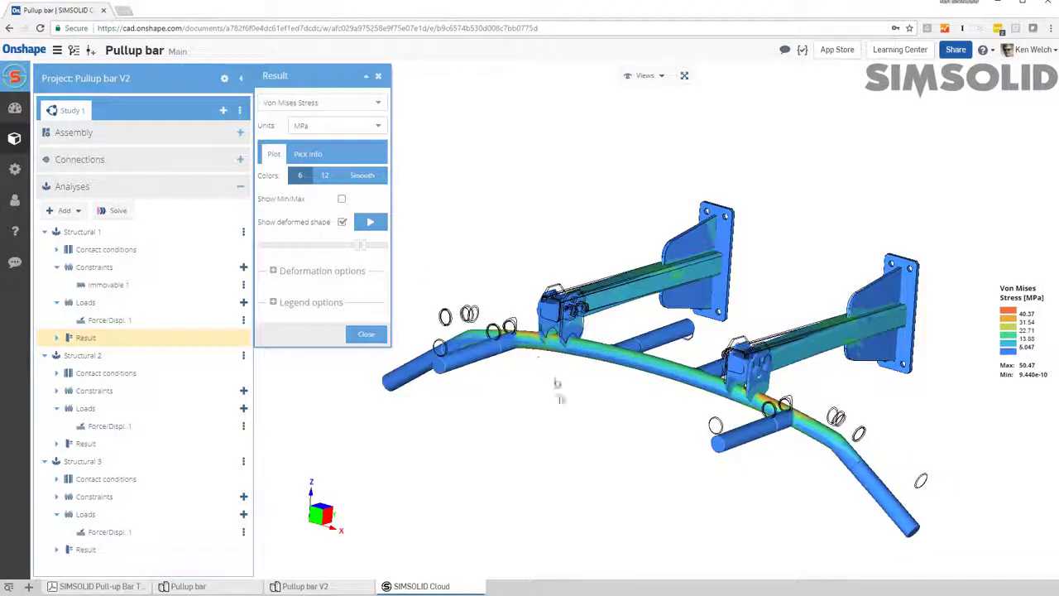
{"action": "left_click", "coordinate": [341, 223]}
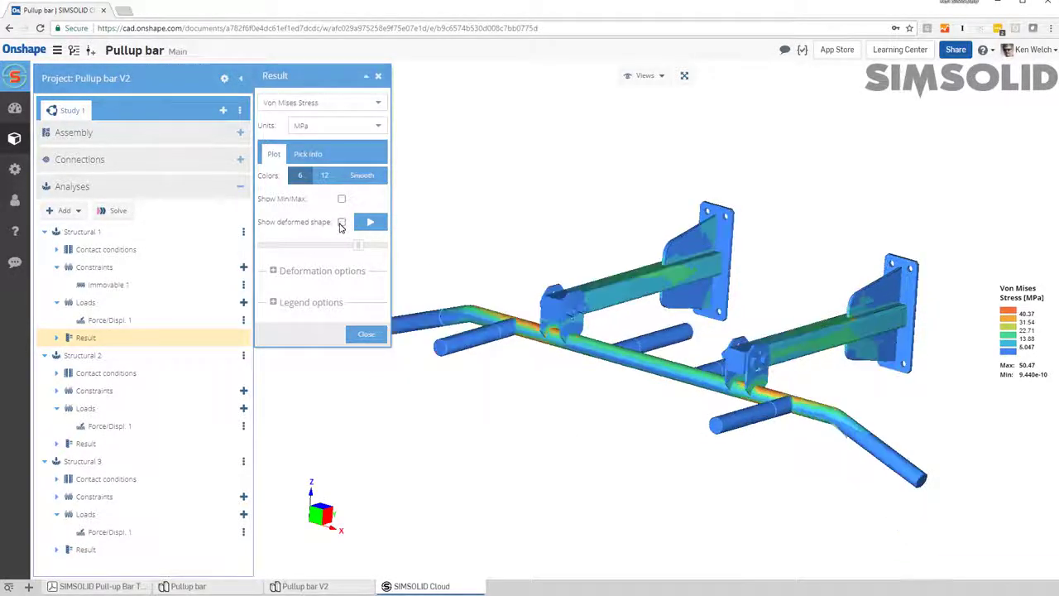
{"action": "left_click_drag", "start_coordinate": [530, 416], "coordinate": [535, 458]}
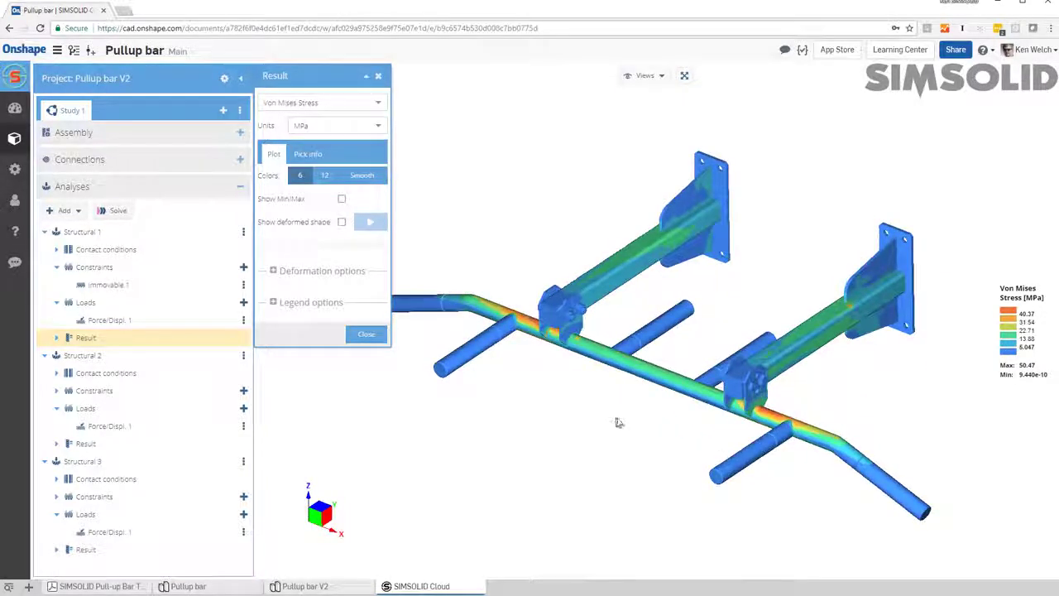
{"action": "middle_click_drag", "start_coordinate": [617, 423], "coordinate": [633, 426]}
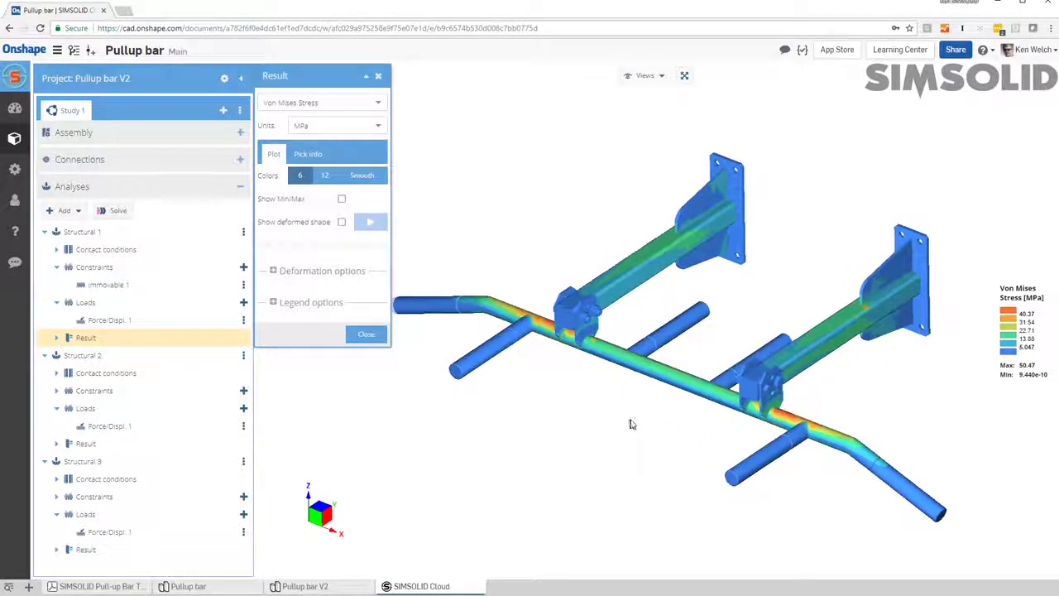
Step: Show the minimum and maximum stress labels and display the results of Structural 2 and Structural 3
{"action": "left_click", "coordinate": [343, 201]}
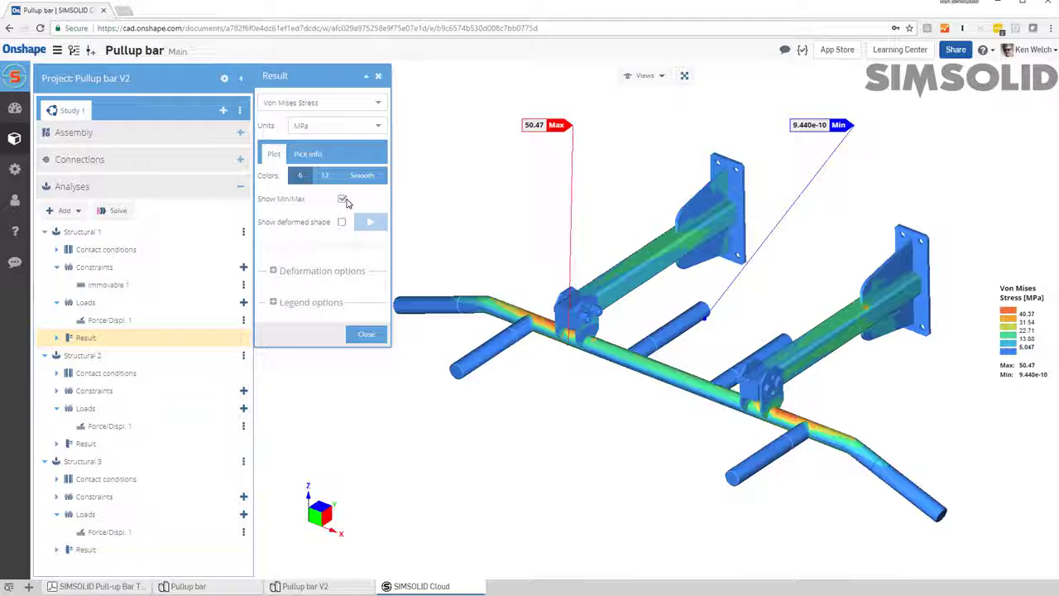
{"action": "left_click", "coordinate": [92, 444]}
{"action": "left_click", "coordinate": [95, 546]}
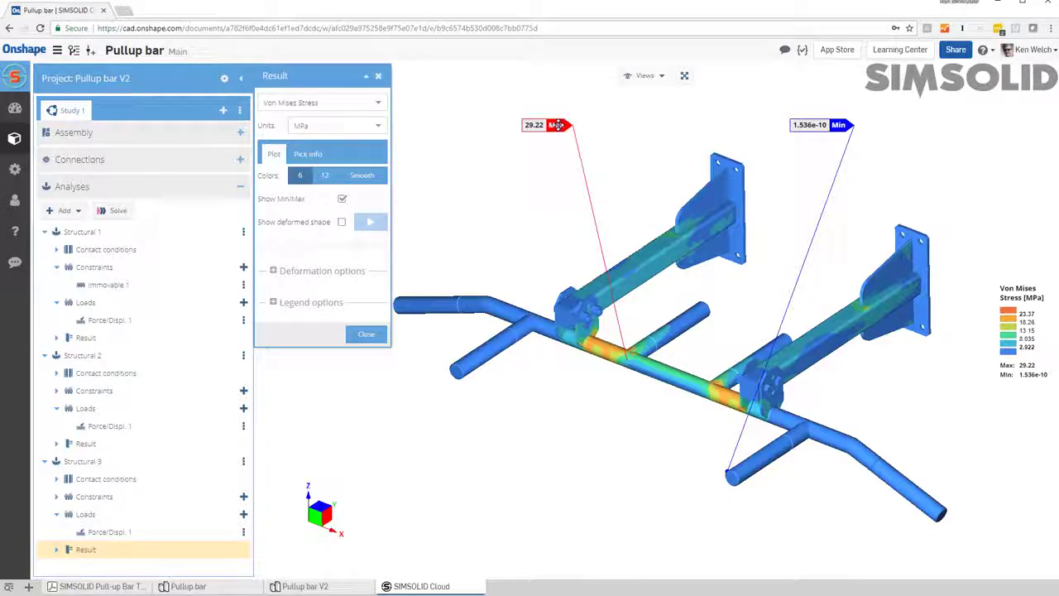
Step: Move the Max and Min labels into the empty space below the bar, near their points, and set the plot to 12 colors
{"action": "left_click_drag", "start_coordinate": [567, 186], "coordinate": [567, 393]}
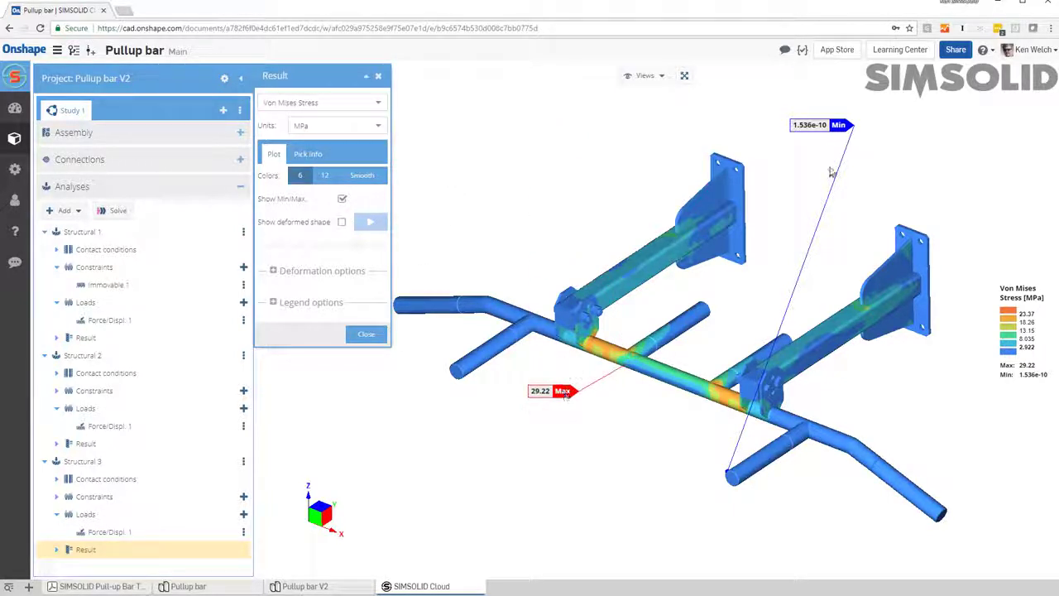
{"action": "left_click_drag", "start_coordinate": [833, 128], "coordinate": [670, 450]}
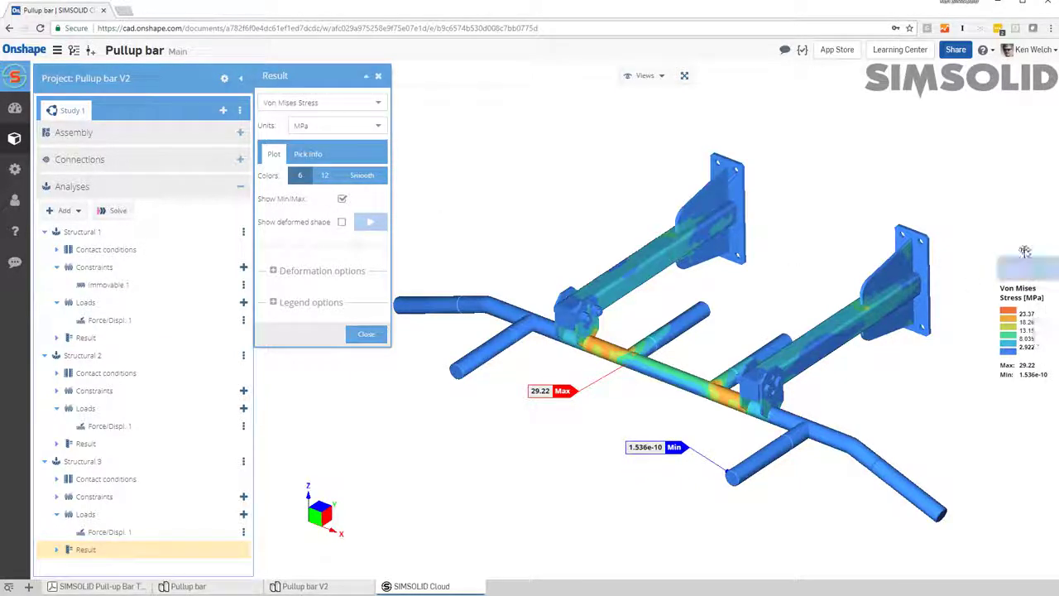
{"action": "left_click", "coordinate": [326, 175]}
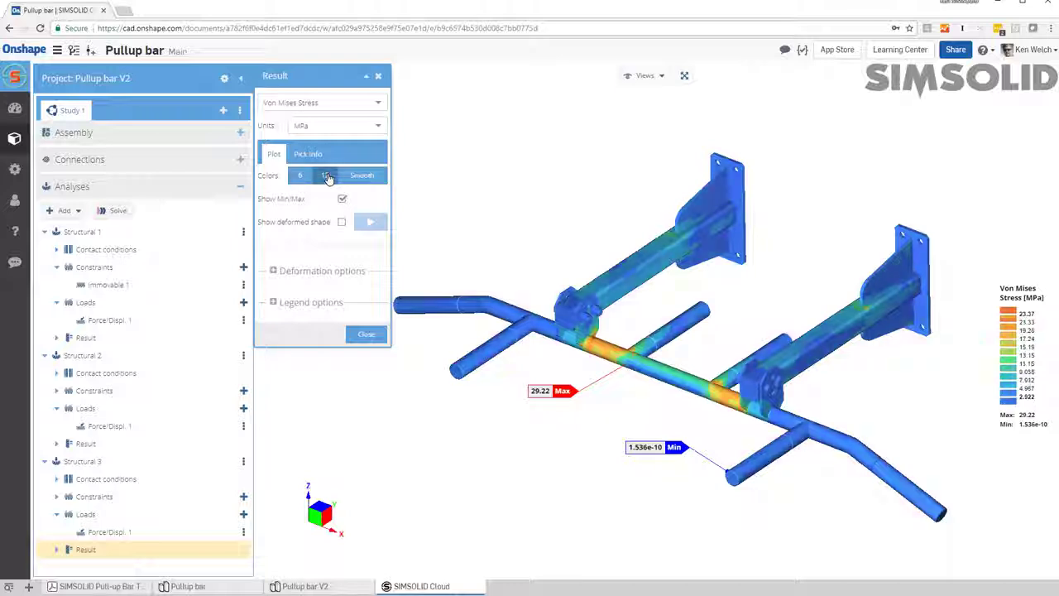
Step: Try the Smooth color option, set the stress plot to 6 colors, and hide the minimum and maximum labels
{"action": "left_click", "coordinate": [362, 176]}
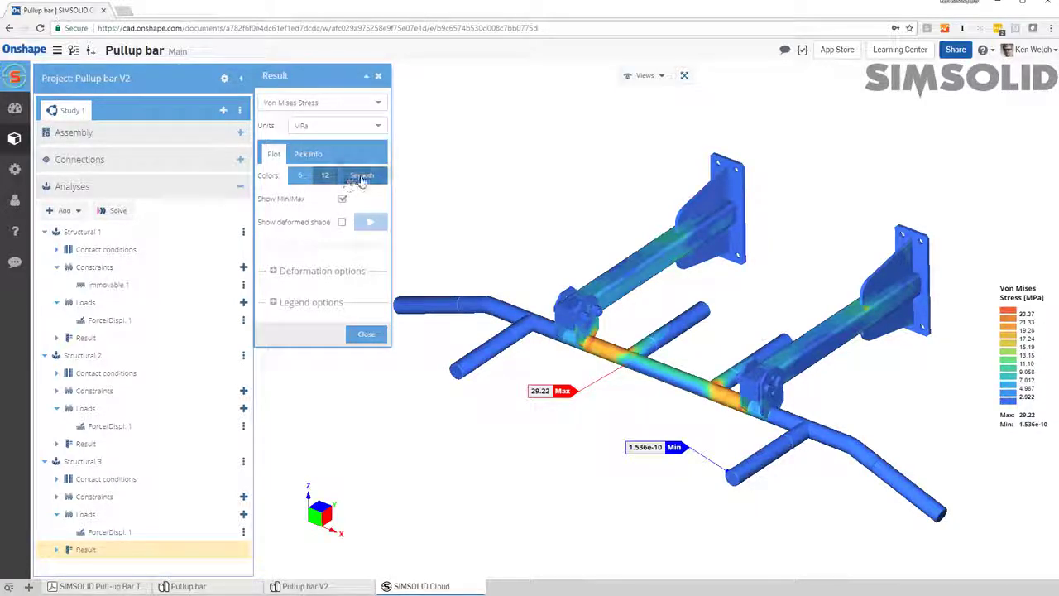
{"action": "left_click", "coordinate": [301, 175]}
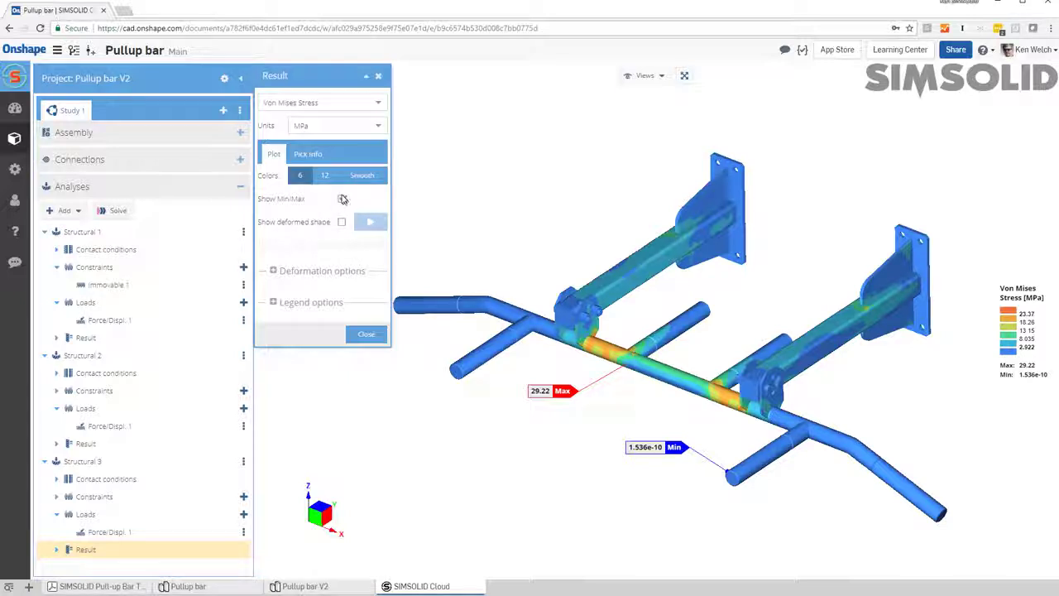
{"action": "left_click", "coordinate": [341, 199]}
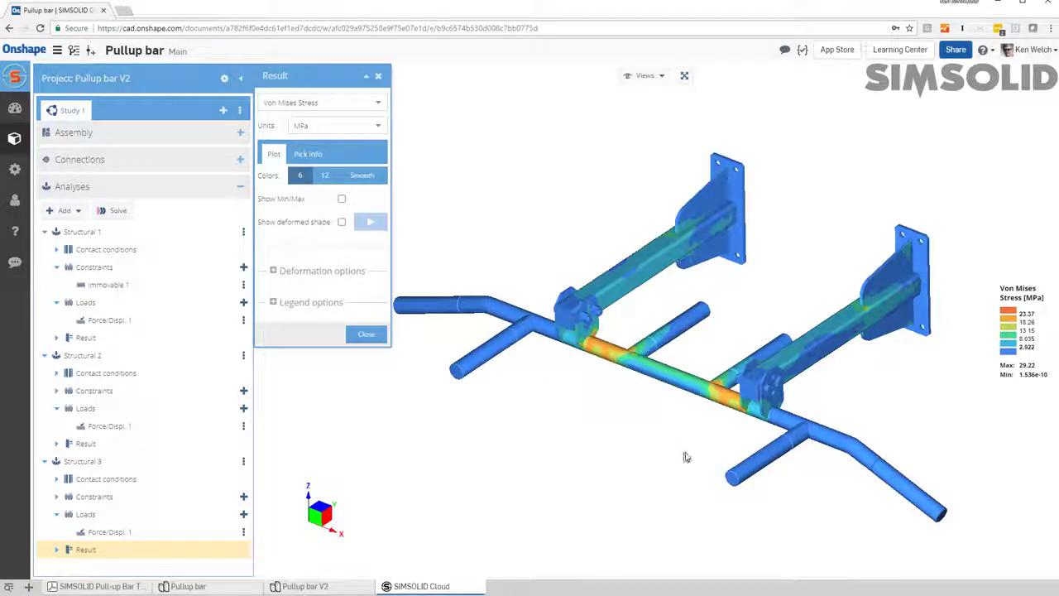
Step: Probe the Structural 3 stress at four points along the bar: the outer left section, beside each bracket, and the middle
{"action": "mouse_move", "coordinate": [685, 453]}
{"action": "left_mouse_down"}
{"action": "mouse_move", "coordinate": [692, 460]}
{"action": "mouse_move", "coordinate": [684, 444]}
{"action": "left_mouse_up"}
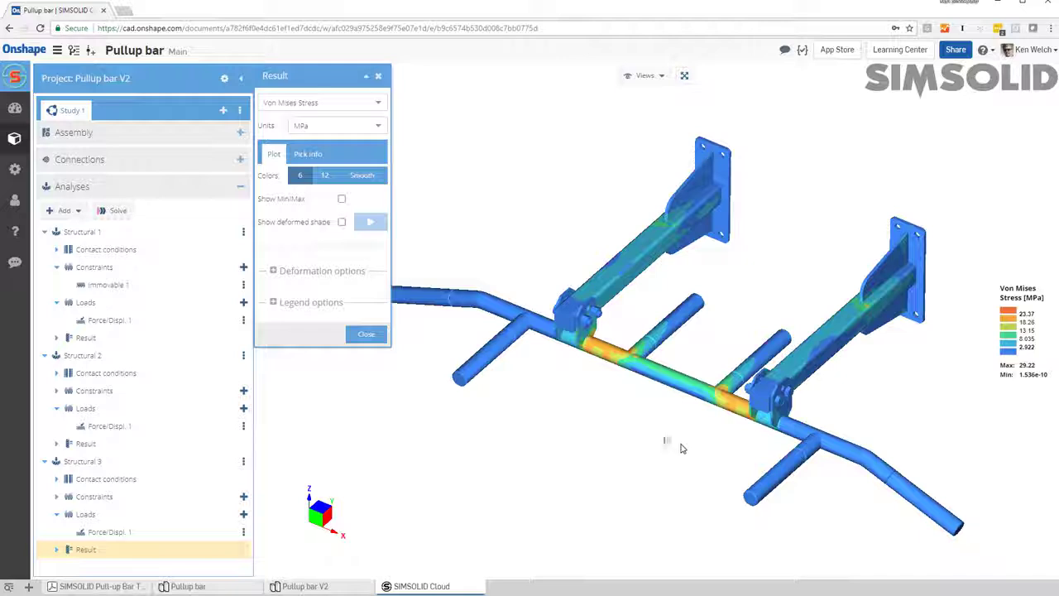
{"action": "left_click", "coordinate": [307, 156]}
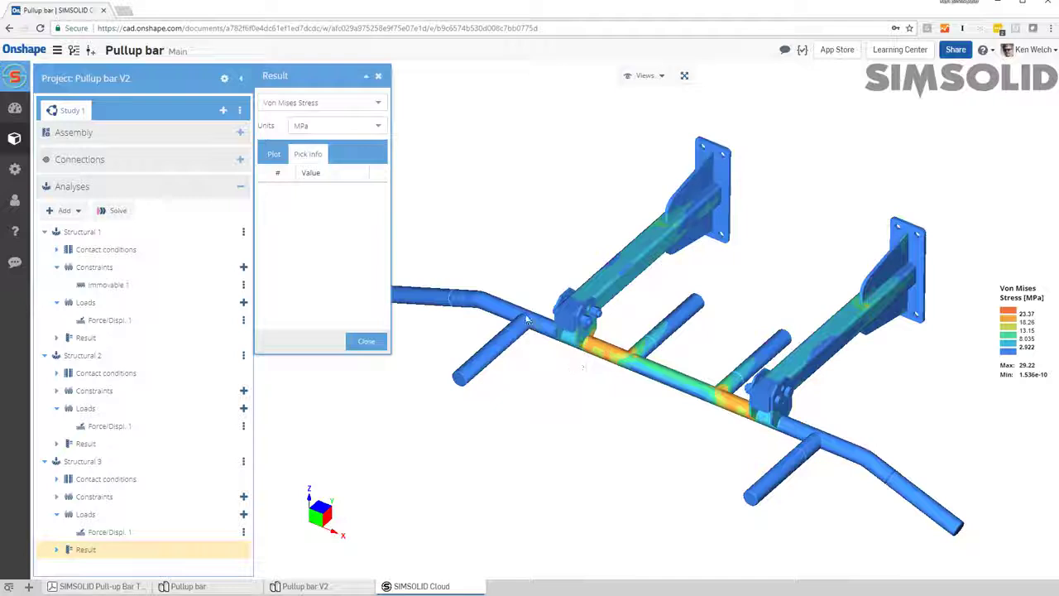
{"action": "left_click", "coordinate": [494, 302]}
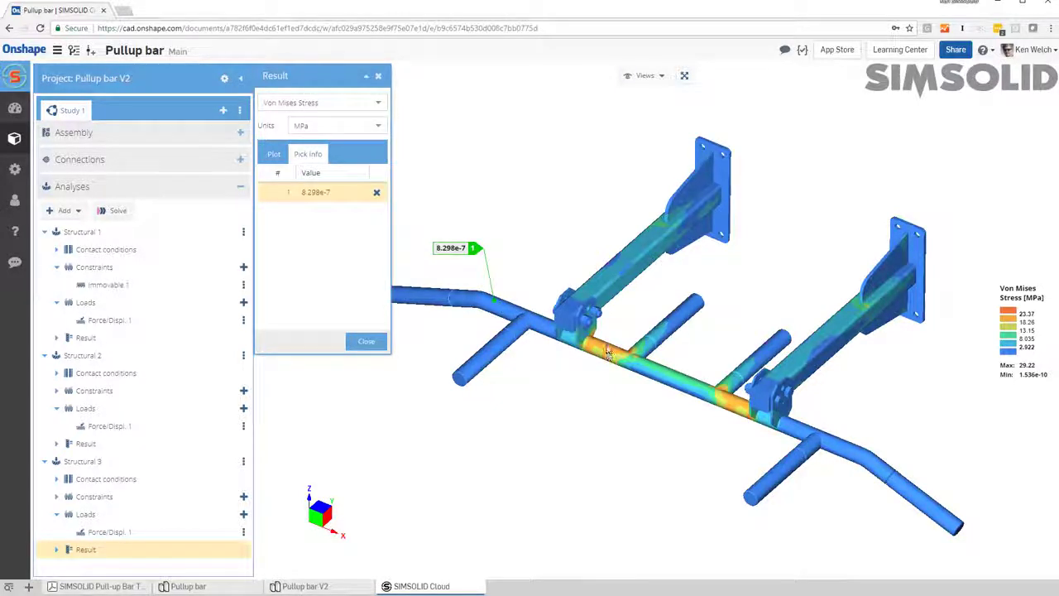
{"action": "left_click", "coordinate": [609, 350]}
{"action": "left_click", "coordinate": [669, 379]}
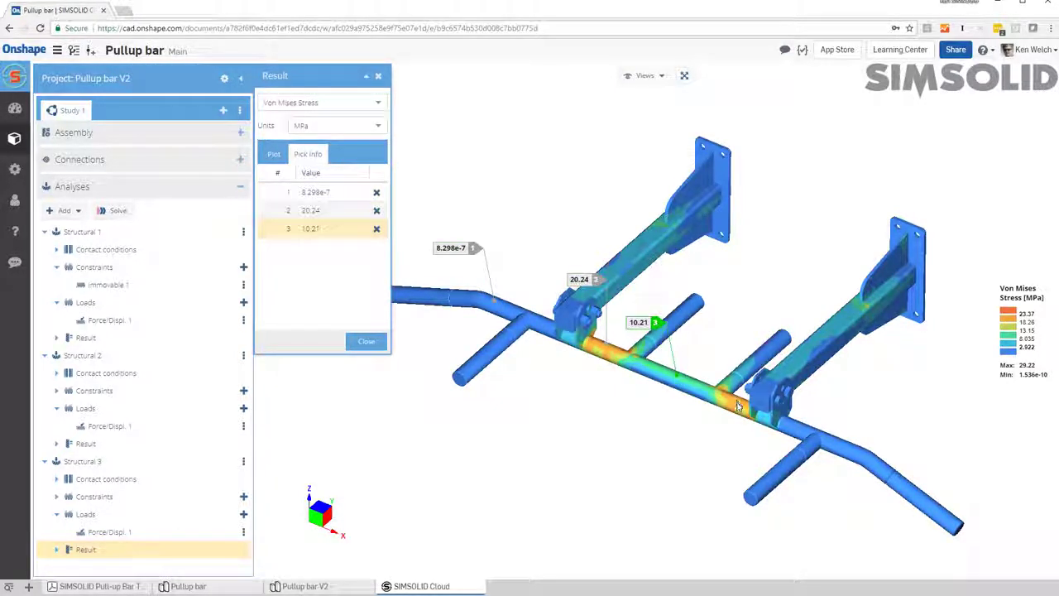
{"action": "left_click", "coordinate": [737, 404]}
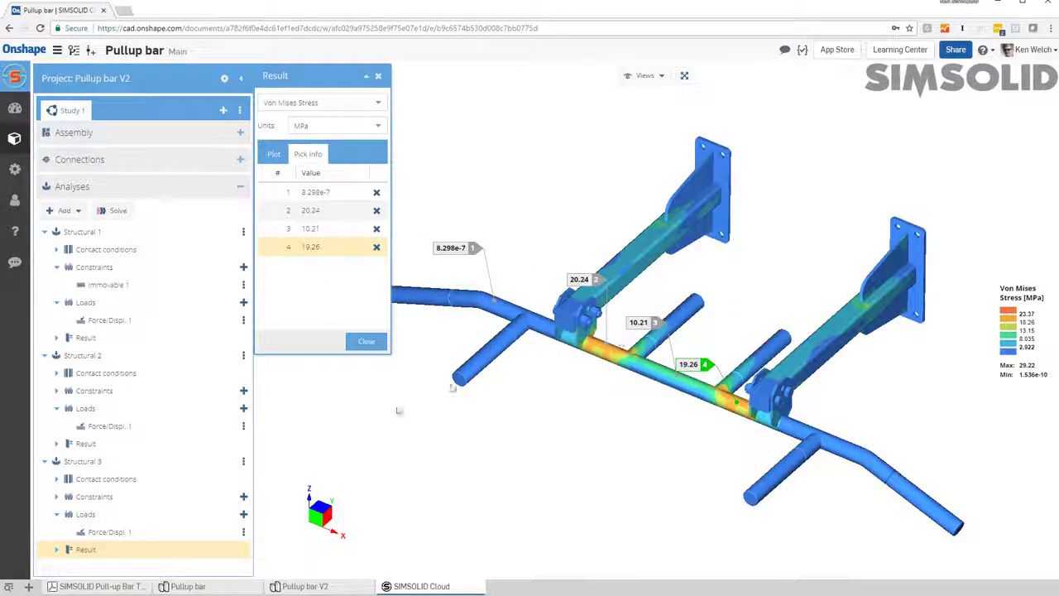
Step: Compare the stress at the four picked points in the results of Structural 2, Structural 1 and Structural 3
{"action": "left_click", "coordinate": [82, 445]}
{"action": "left_click", "coordinate": [89, 340]}
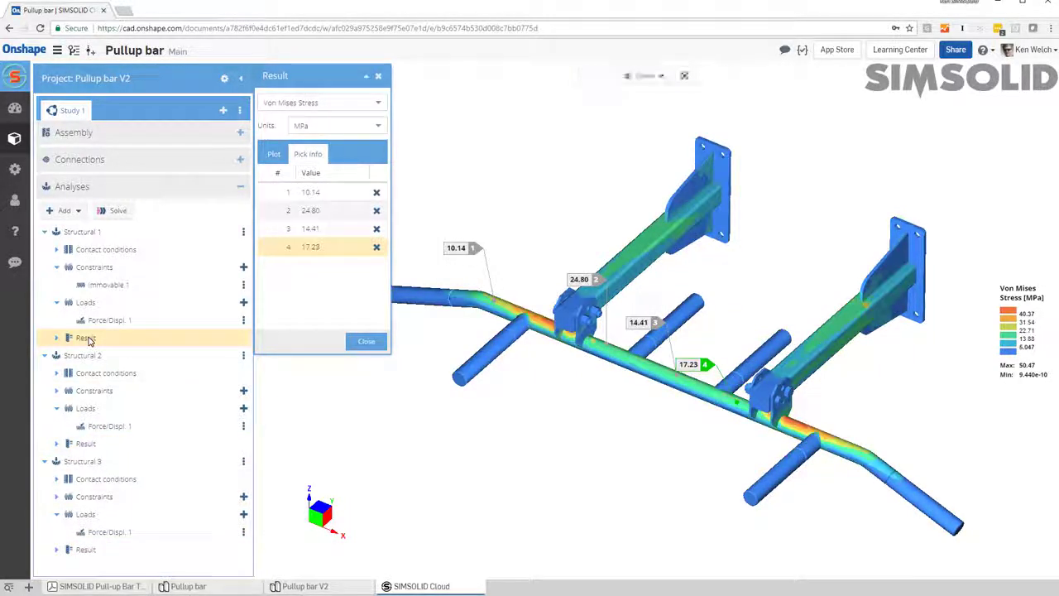
{"action": "left_click", "coordinate": [86, 549]}
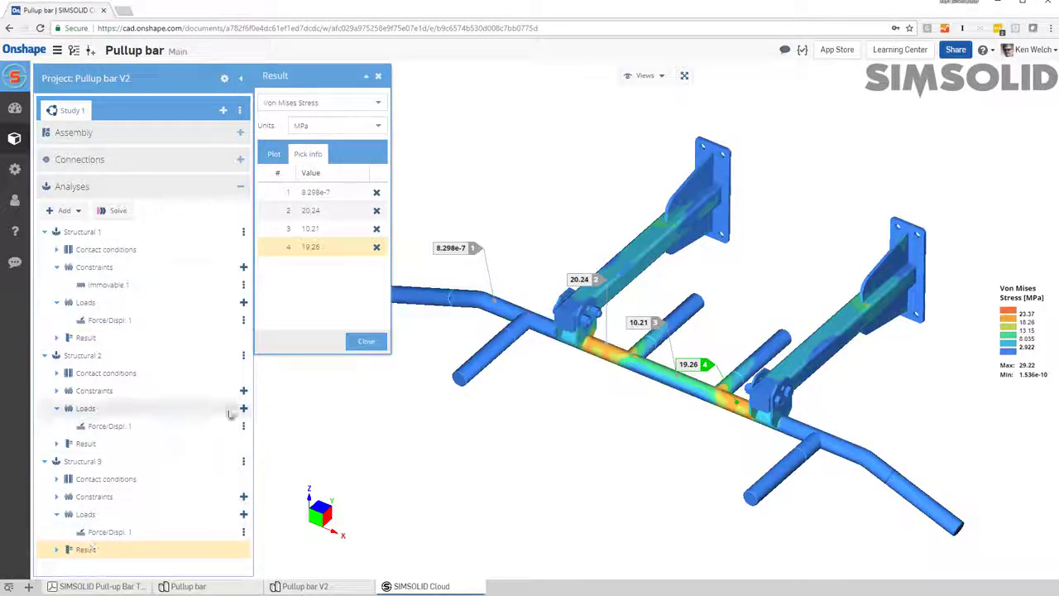
Step: Delete all four picked stress points from the Structural 3 result
{"action": "left_click", "coordinate": [377, 247]}
{"action": "left_click", "coordinate": [377, 229]}
{"action": "left_click", "coordinate": [376, 211]}
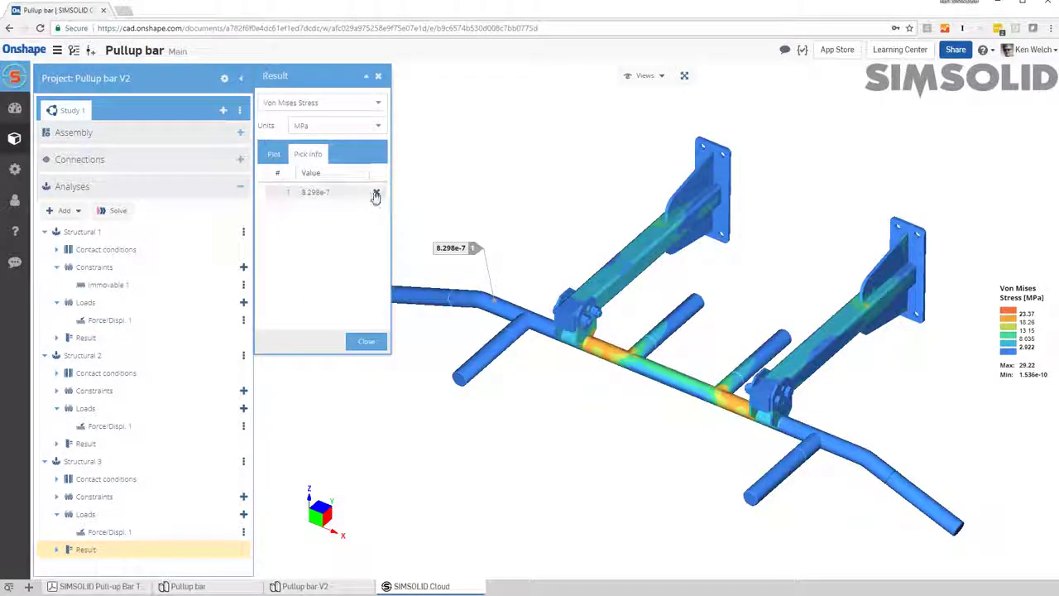
{"action": "left_click", "coordinate": [376, 193]}
Step: Pick four closely spaced stress points on the orange high-stress area of the bar beside the left bracket
{"action": "right_click_drag", "start_coordinate": [620, 386], "coordinate": [567, 476]}
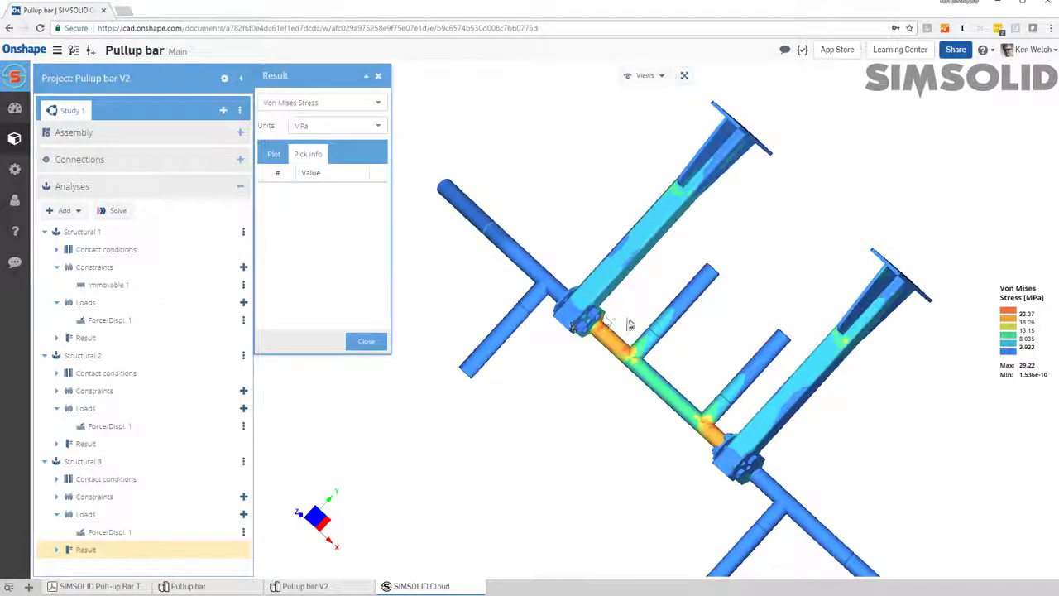
{"action": "scroll", "coordinate": [606, 336], "scroll_direction": "up", "scroll_amount": 5}
{"action": "right_click_drag", "start_coordinate": [619, 377], "coordinate": [654, 464]}
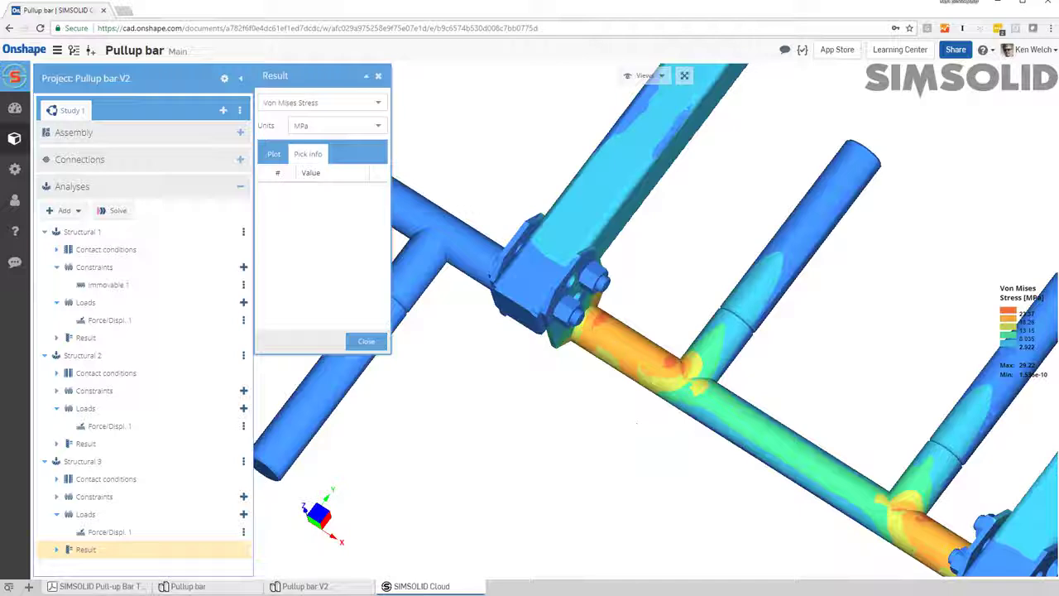
{"action": "left_click", "coordinate": [600, 320]}
{"action": "left_click", "coordinate": [623, 331]}
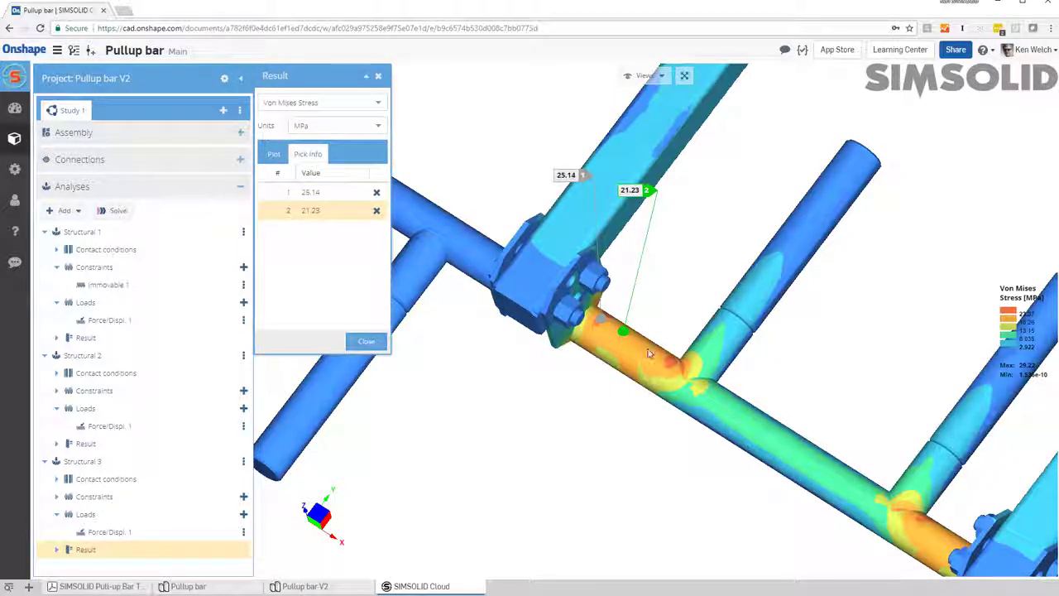
{"action": "left_click", "coordinate": [642, 345]}
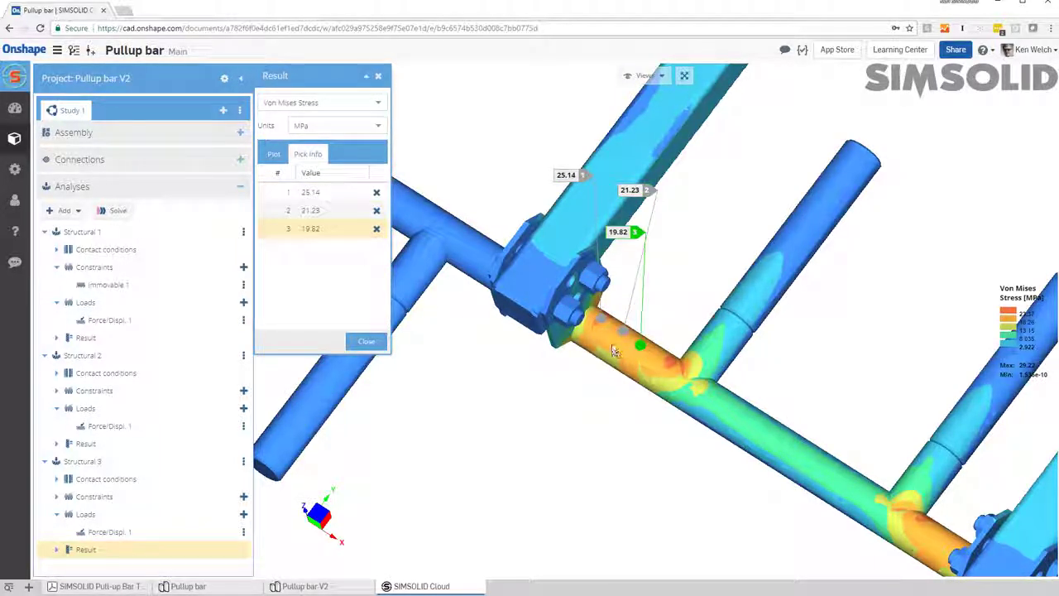
{"action": "left_click", "coordinate": [612, 341]}
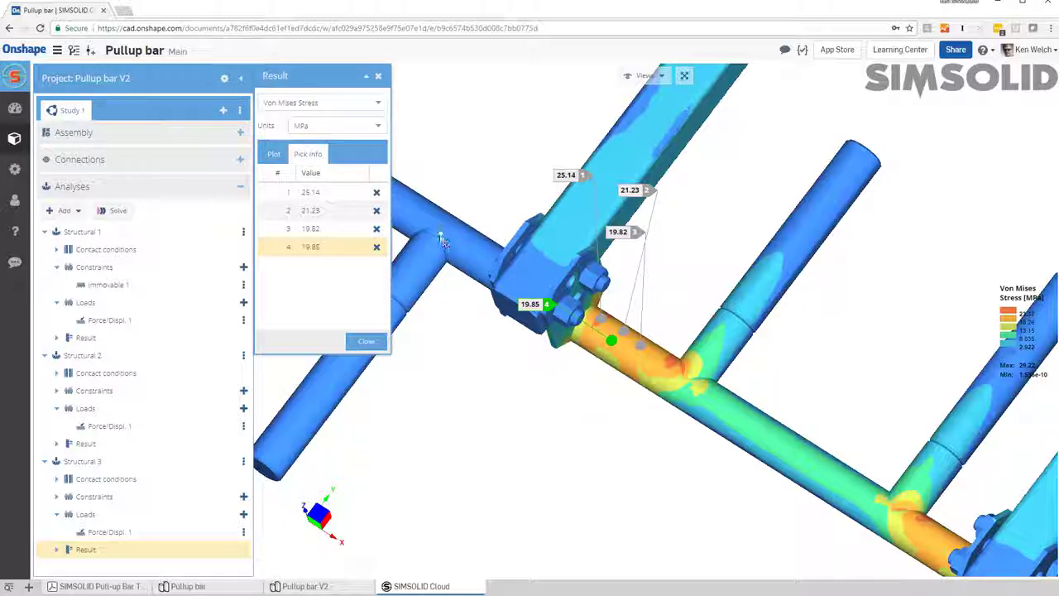
Step: Average the stress of the four picked points together and place the Avg label in the empty space beside the arm
{"action": "left_click", "coordinate": [342, 195], "text": "shift"}
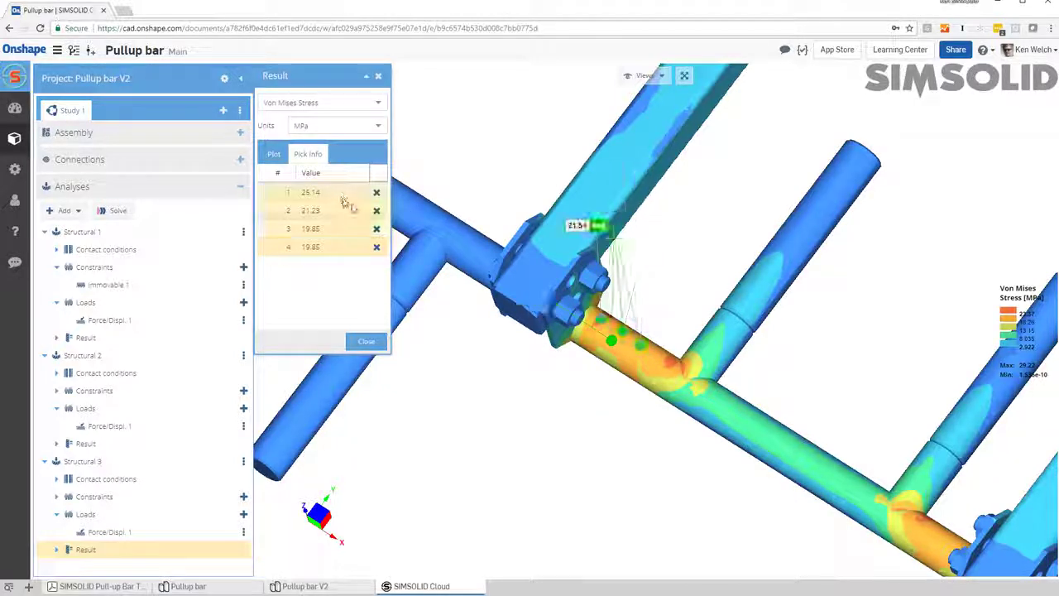
{"action": "left_click_drag", "start_coordinate": [586, 226], "coordinate": [679, 238]}
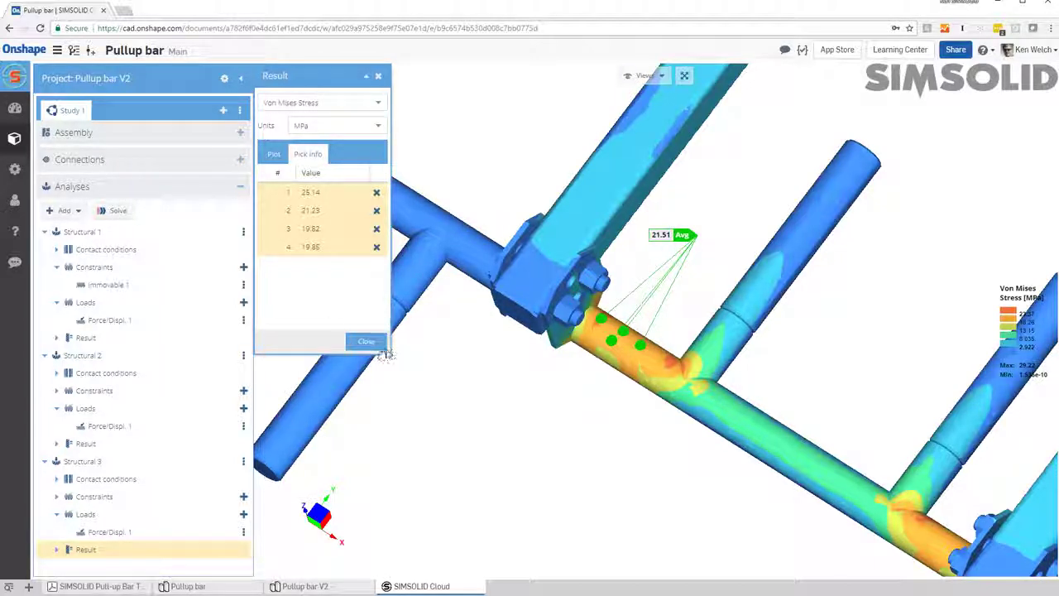
{"action": "left_click_drag", "start_coordinate": [644, 388], "coordinate": [655, 332]}
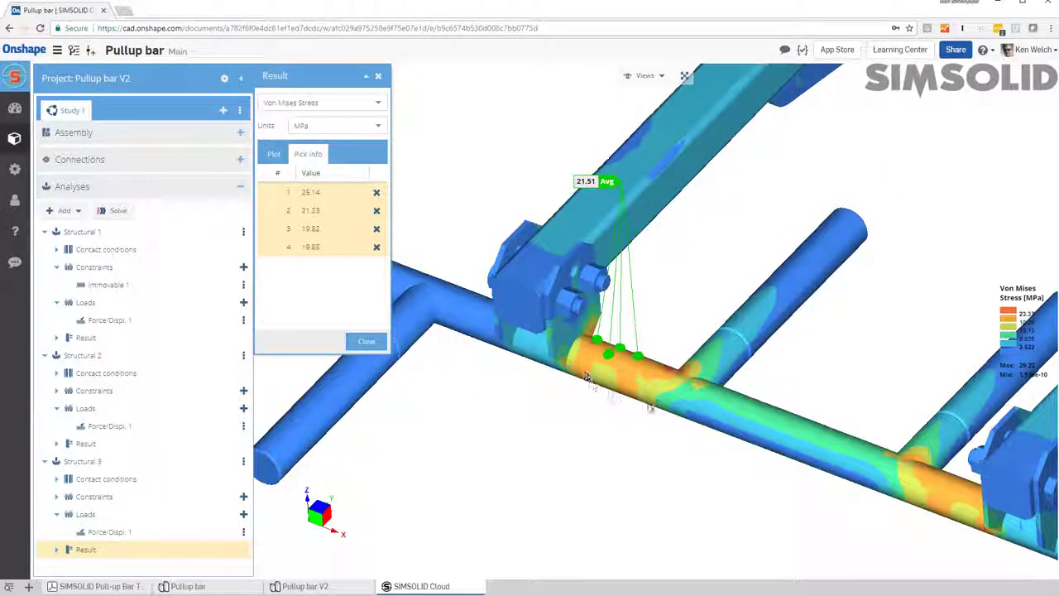